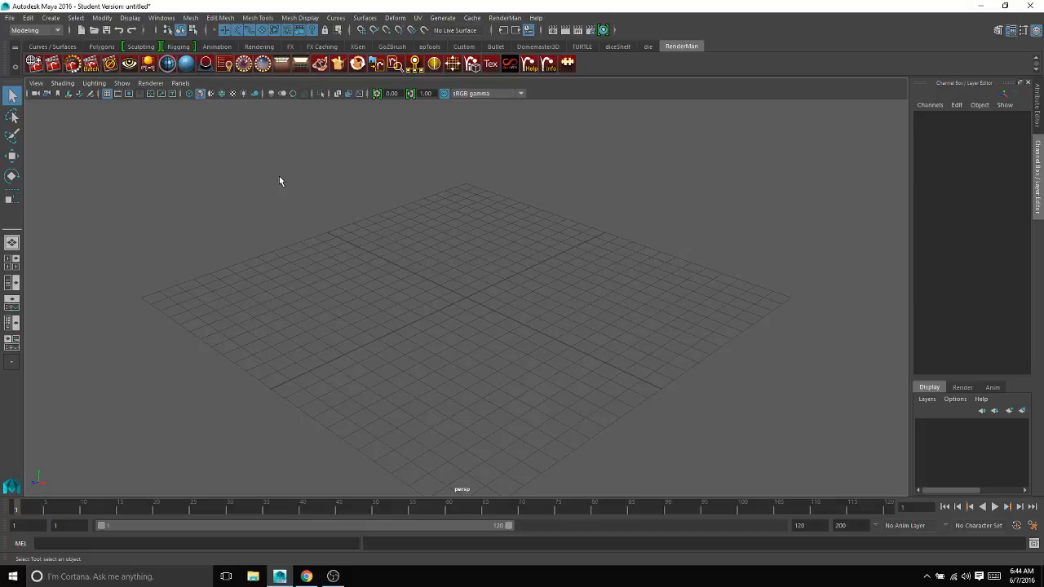
- Create a polygon cube at the origin and scale it uniformly to about 1.635
click(50, 18)
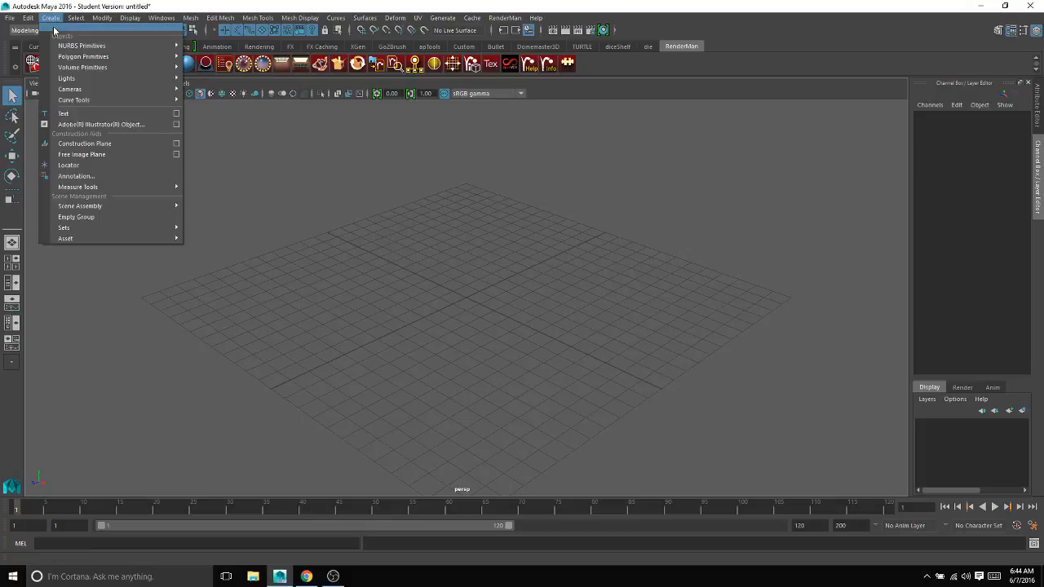
mouse_move(68, 59)
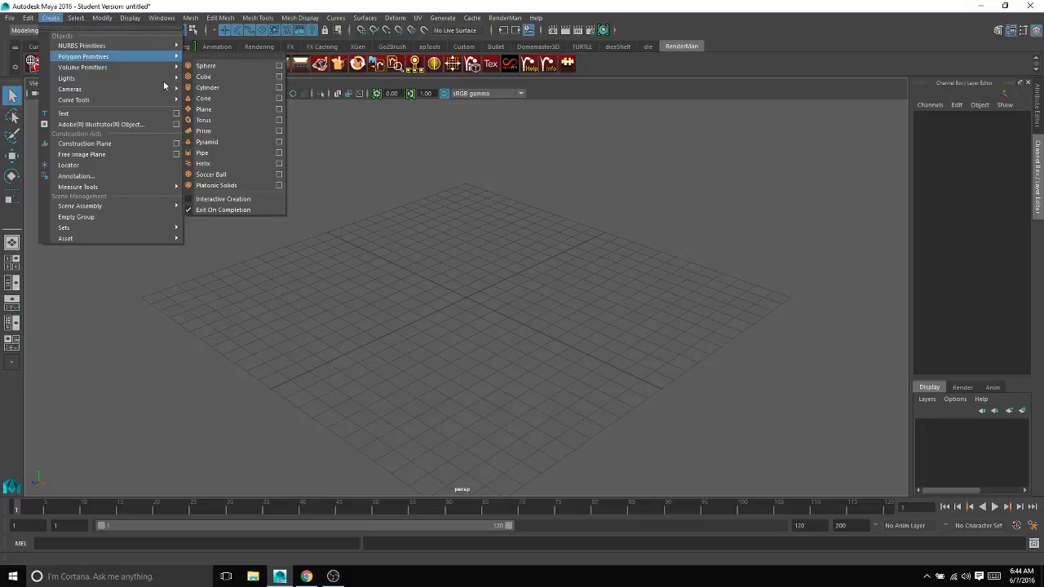
click(205, 77)
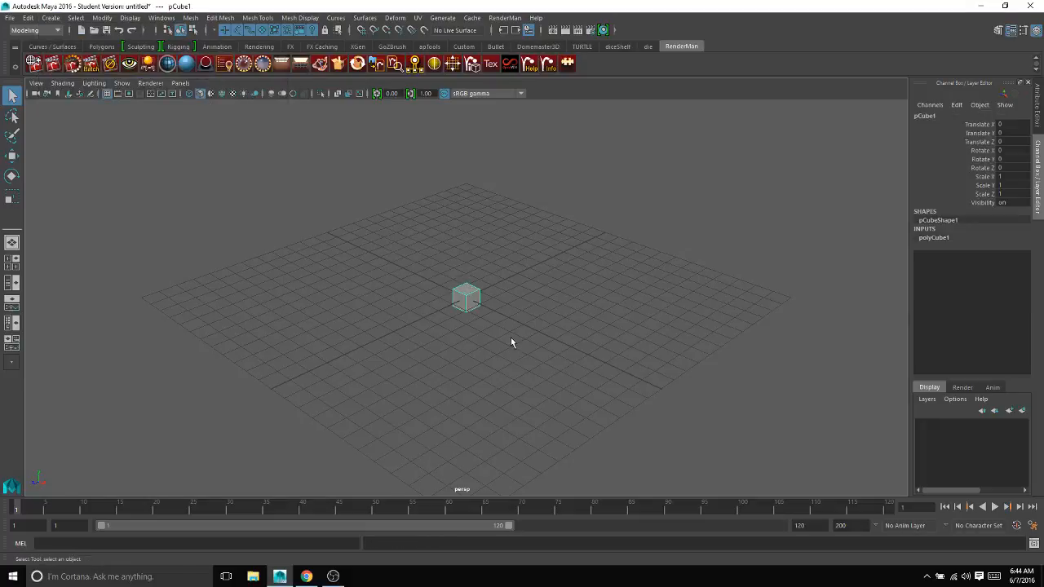
key(r)
key(f)
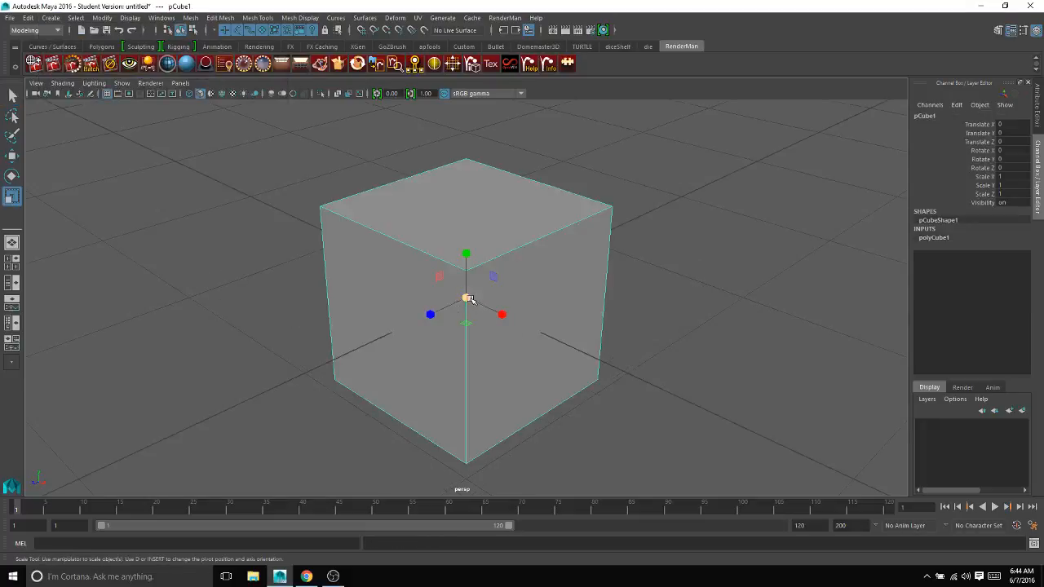
drag(469, 300, 578, 361)
- Raise the cube along the Y axis to a Translate Y of about 1.048
alt+middle_drag(564, 310, 512, 233)
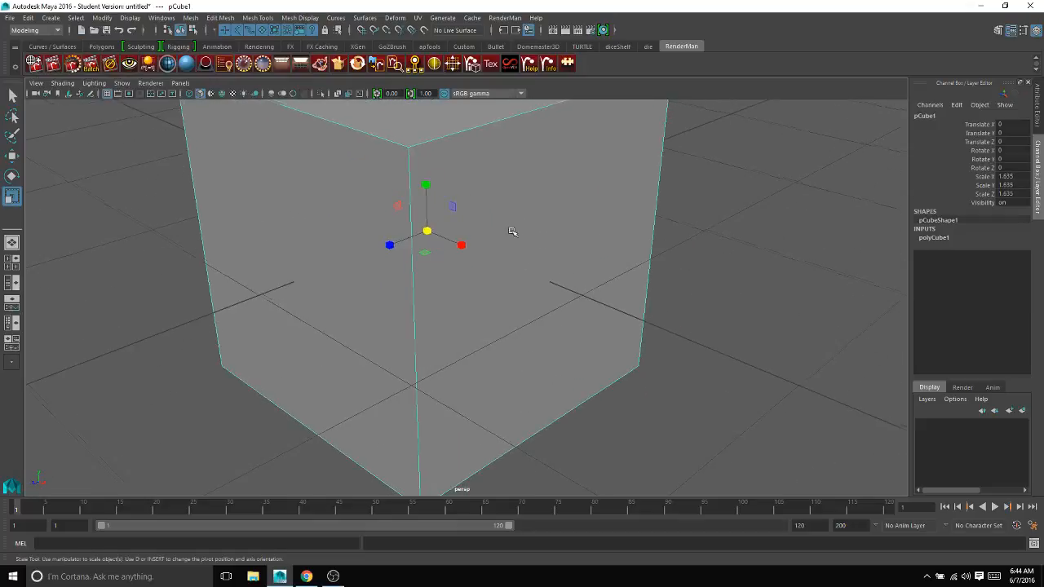
scroll(533, 359, down, 5)
alt+drag(532, 360, 487, 253)
key(w)
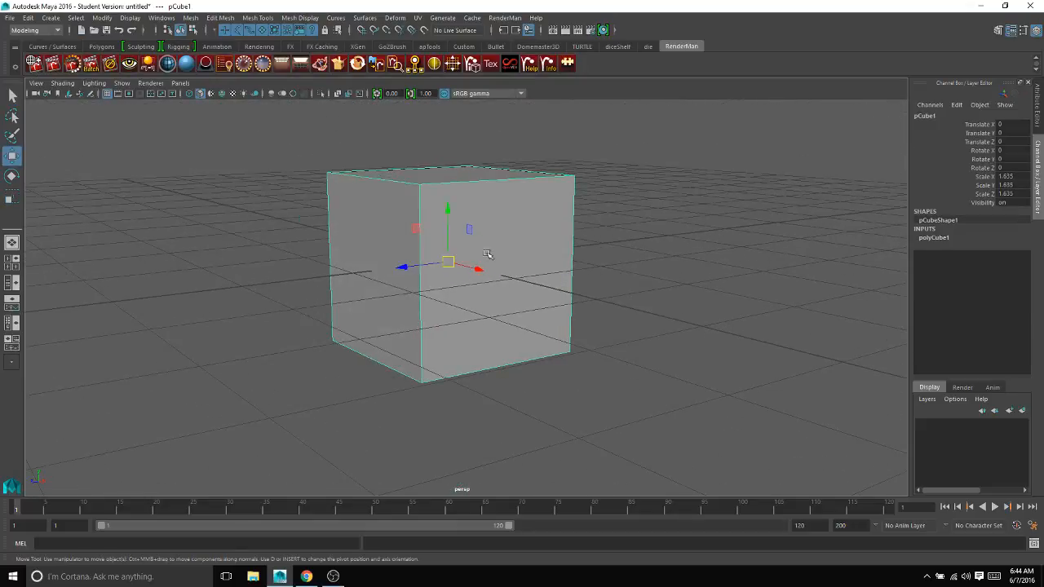
drag(447, 224, 448, 140)
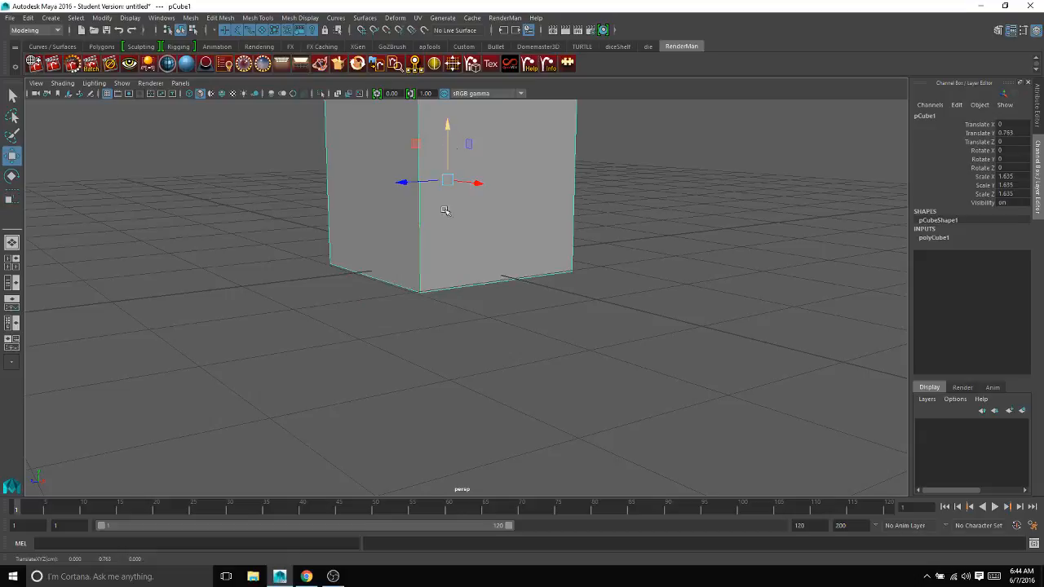
key(f)
drag(469, 295, 469, 262)
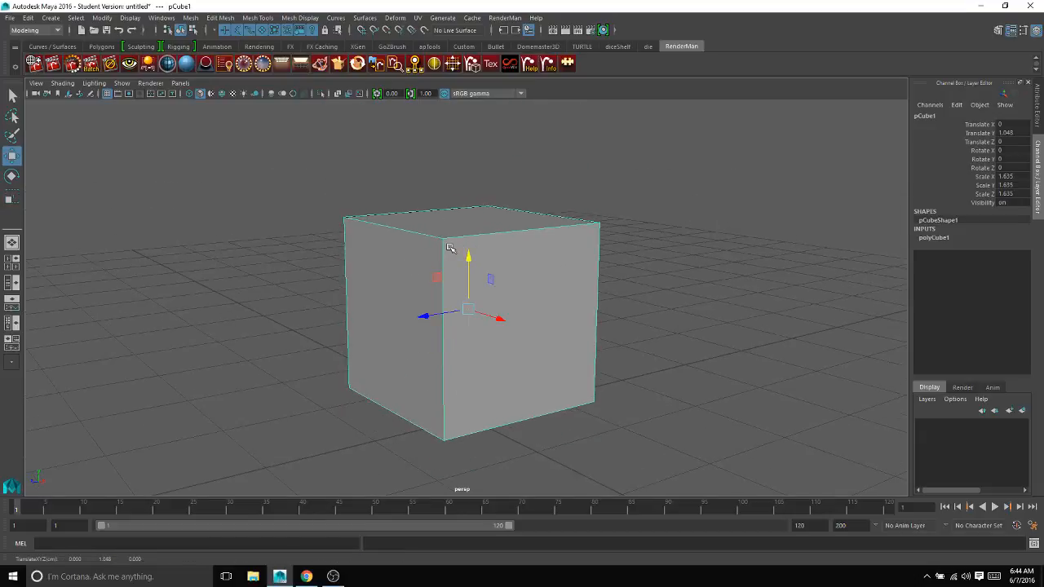
- Switch the cube from object mode to vertex component mode
right_click(449, 248)
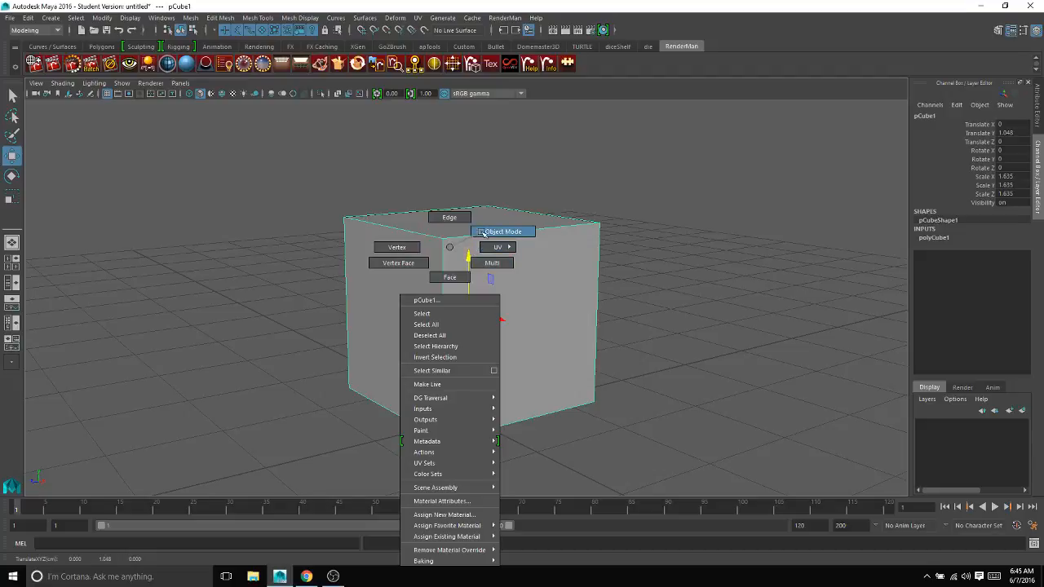
mouse_move(483, 232)
right_down()
mouse_move(462, 250)
mouse_move(489, 224)
mouse_move(487, 241)
mouse_move(486, 209)
mouse_move(447, 228)
mouse_move(487, 271)
mouse_move(530, 256)
mouse_move(534, 239)
mouse_move(474, 219)
mouse_move(500, 239)
mouse_move(486, 240)
mouse_move(486, 216)
mouse_move(483, 240)
right_up()
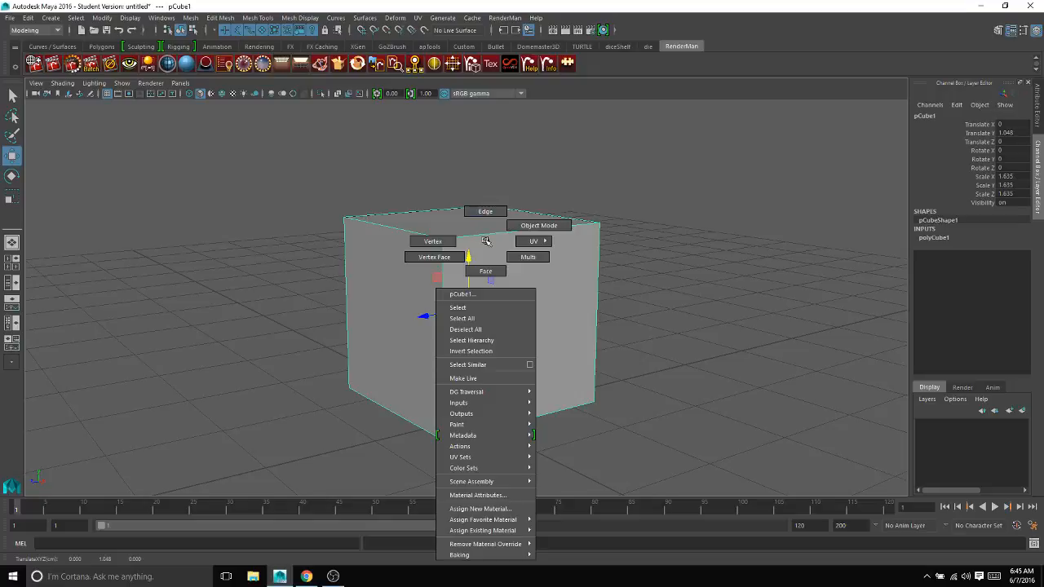
mouse_move(486, 241)
right_down()
mouse_move(530, 243)
mouse_move(533, 270)
mouse_move(555, 251)
mouse_move(484, 242)
right_up()
right_drag(483, 241, 458, 235)
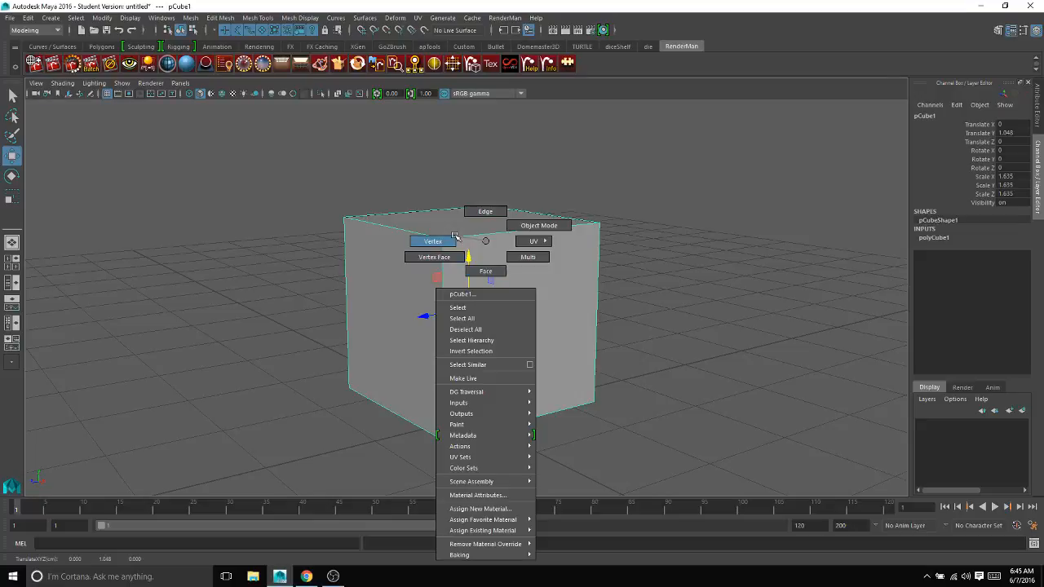
right_drag(455, 237, 449, 243)
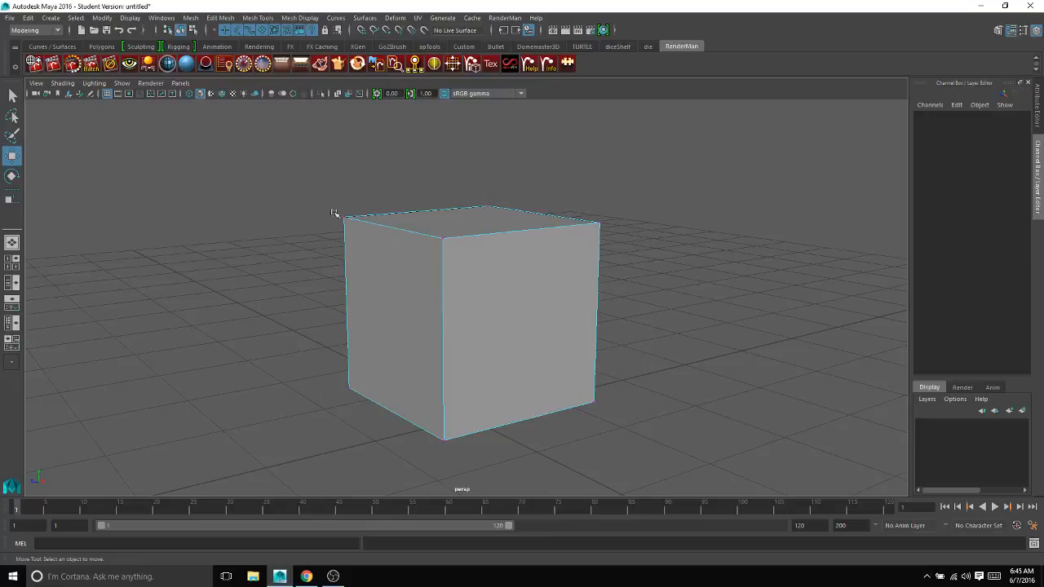
- Select a single corner vertex on the cube's top face
drag(331, 187, 367, 234)
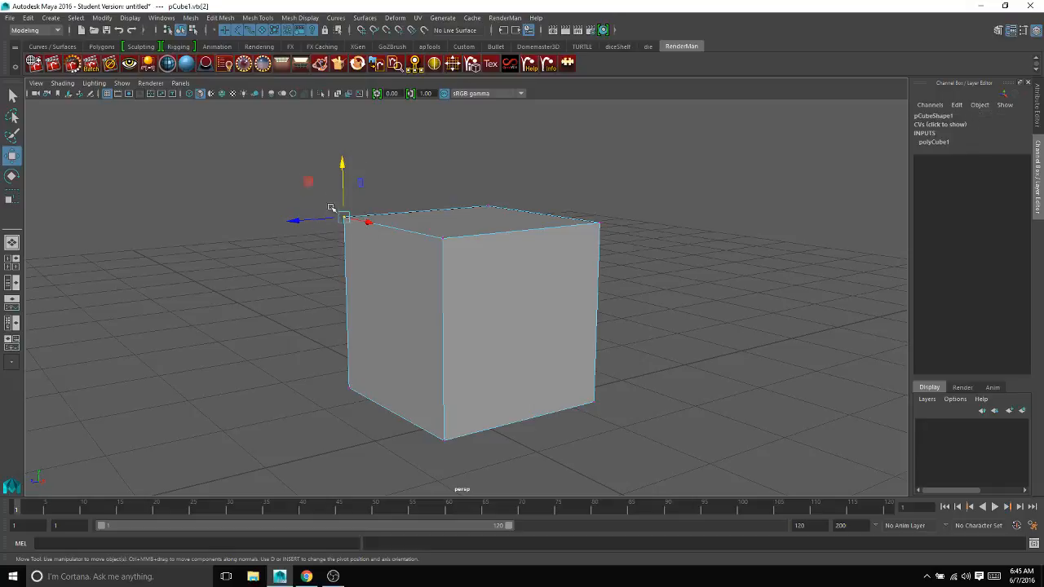
drag(324, 191, 349, 224)
scroll(377, 251, up, 3)
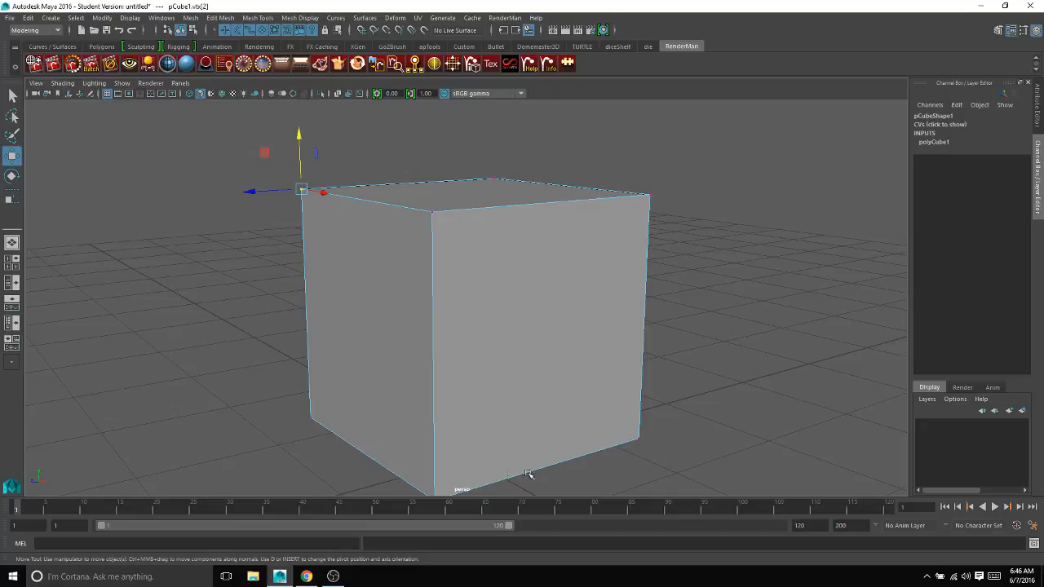
alt+drag(514, 457, 515, 420)
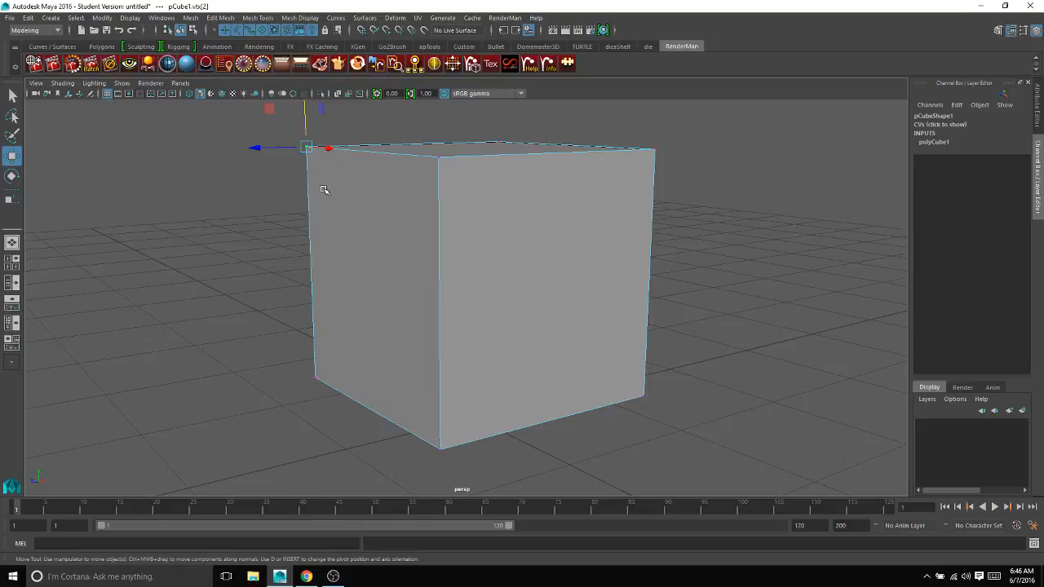
alt+drag(324, 190, 266, 279)
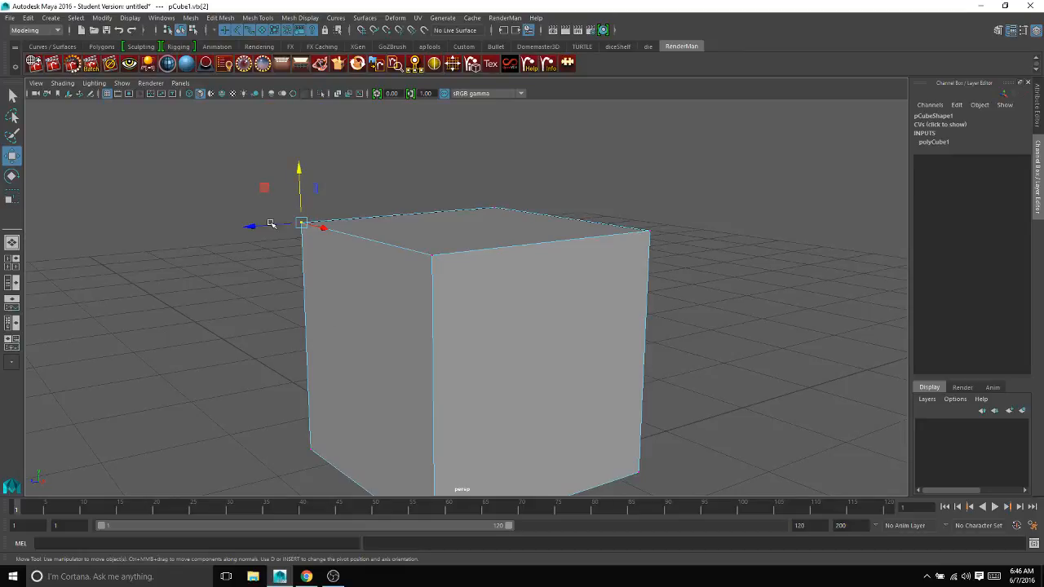
- Try moving the selected corner vertex, undo the moves, and reselect the same vertex
drag(320, 228, 308, 245)
key(ctrl+z)
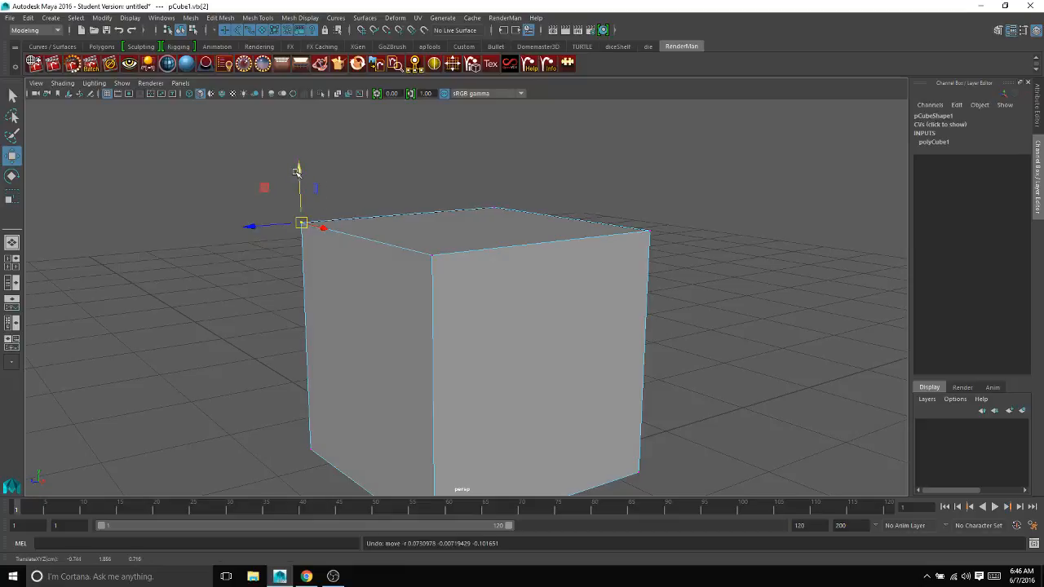
mouse_move(297, 171)
mouse_down()
mouse_move(312, 119)
mouse_move(299, 174)
mouse_up()
key(ctrl+z)
click(292, 230)
drag(297, 202, 318, 243)
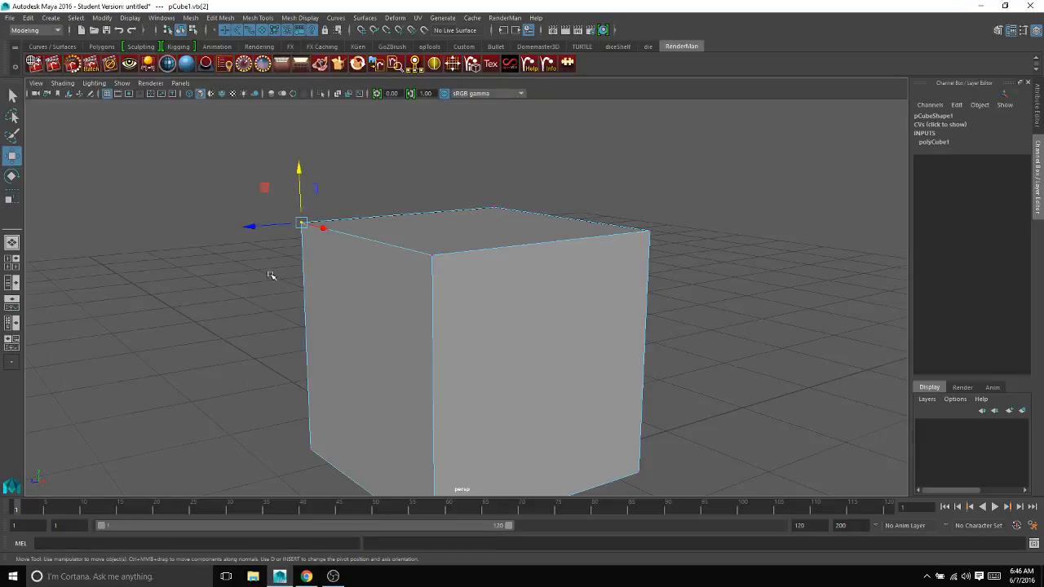
- Try the Rotate tool on the single corner vertex, undo the rotation, and switch to the Scale tool
mouse_move(272, 275)
alt+mouse_down()
mouse_move(318, 263)
mouse_move(304, 251)
mouse_move(284, 267)
alt+mouse_up()
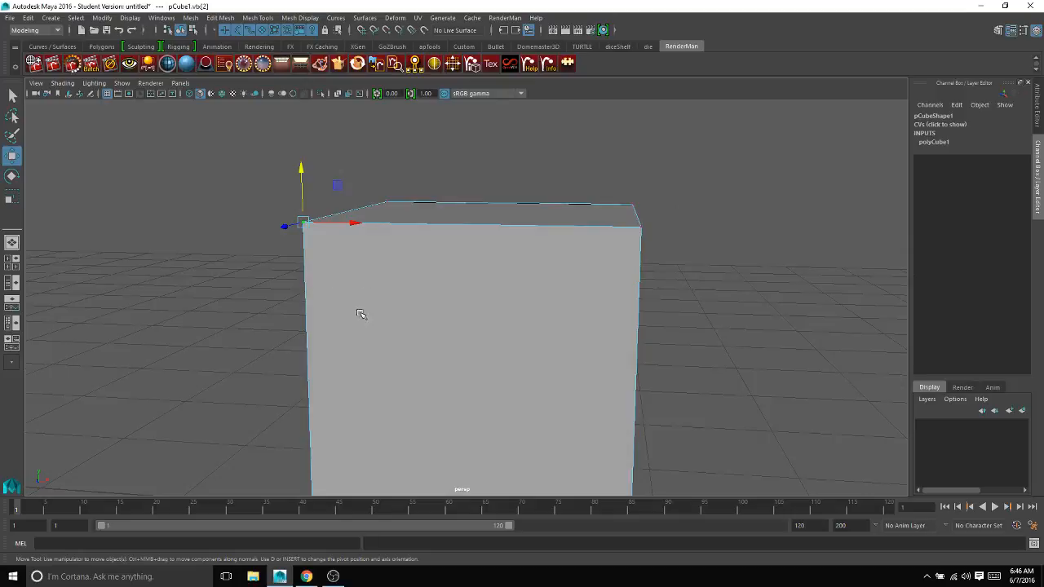
key(e)
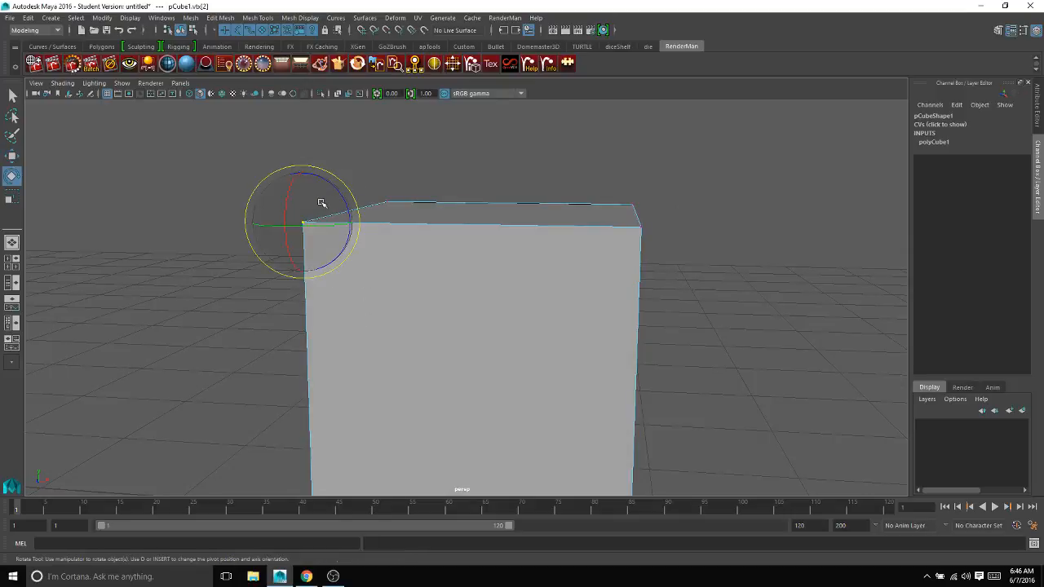
key(ctrl+z)
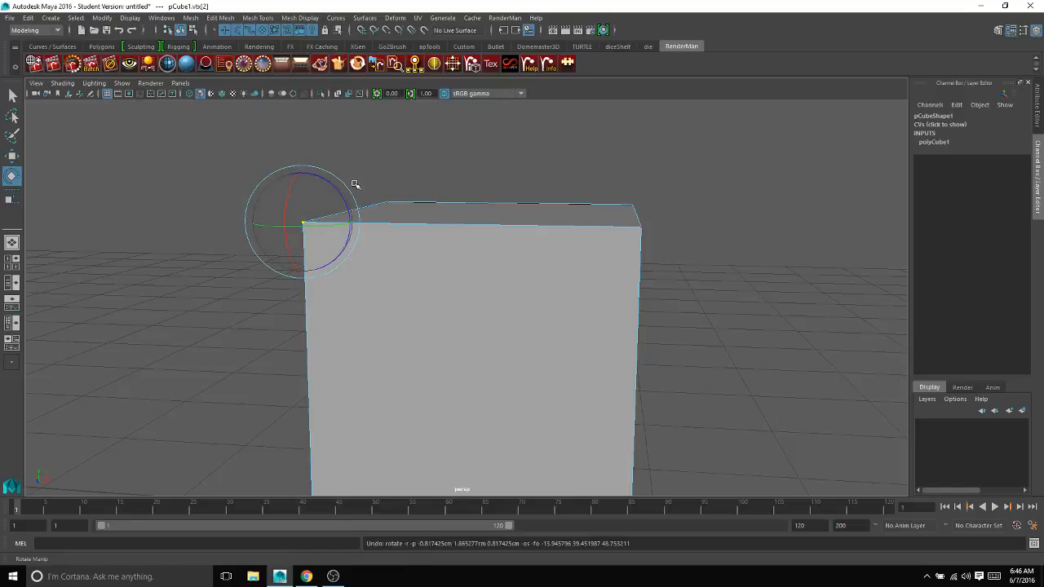
key(r)
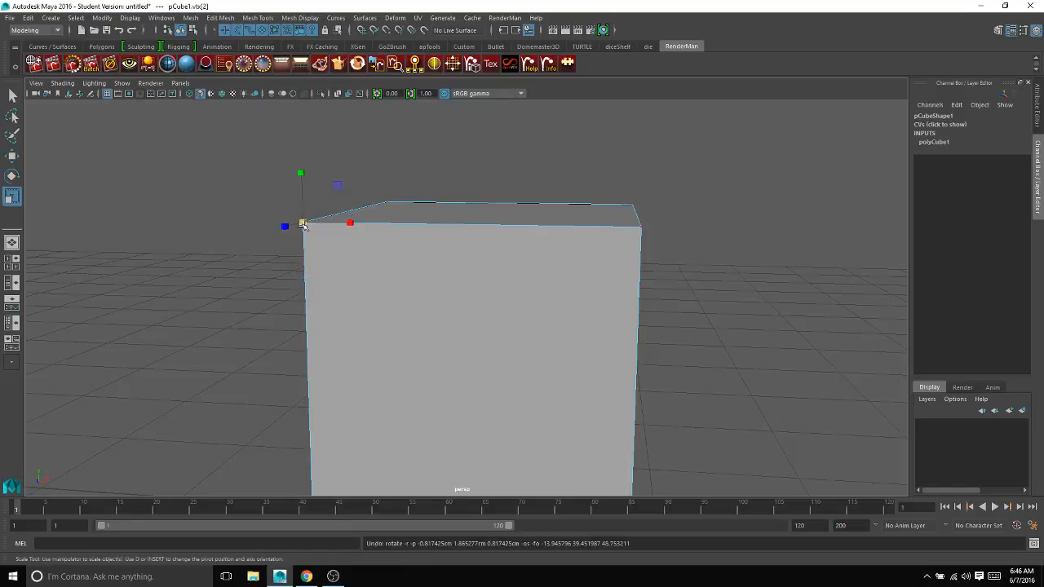
- Add the neighbouring corner vertex on the cube's top face to the selection
alt+drag(329, 279, 345, 250)
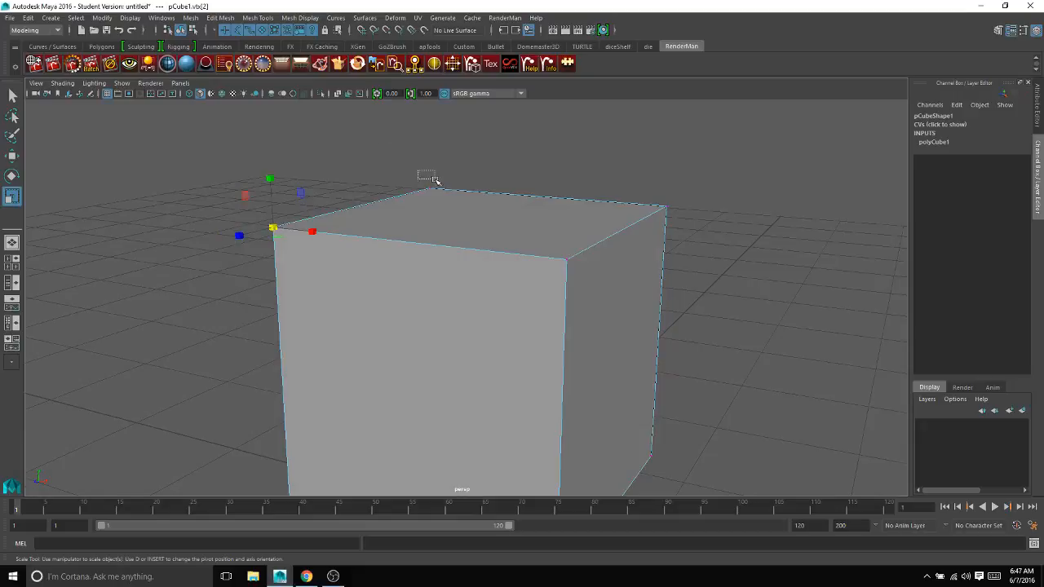
shift+drag(418, 170, 368, 253)
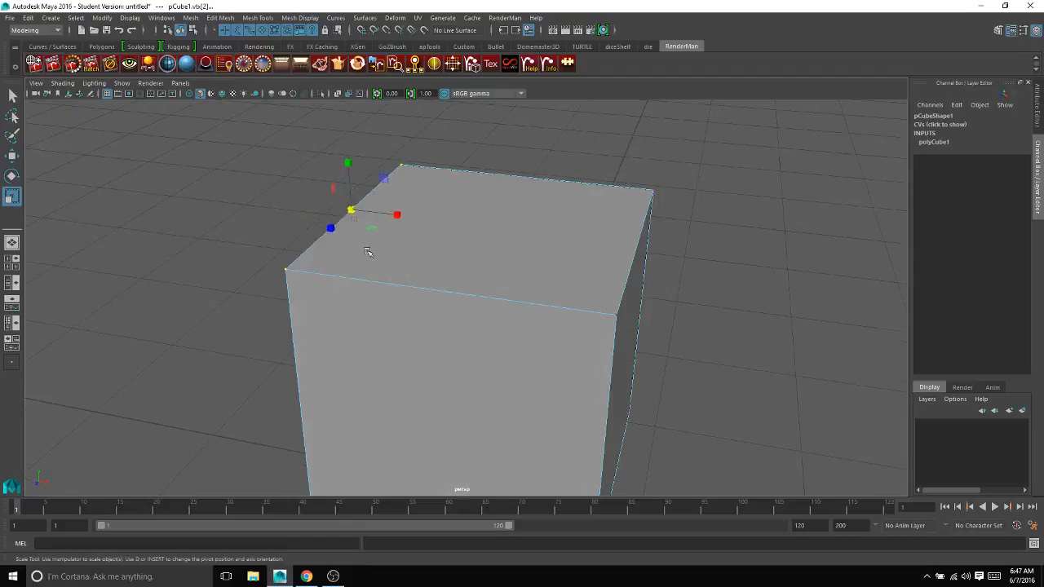
alt+drag(308, 237, 305, 194)
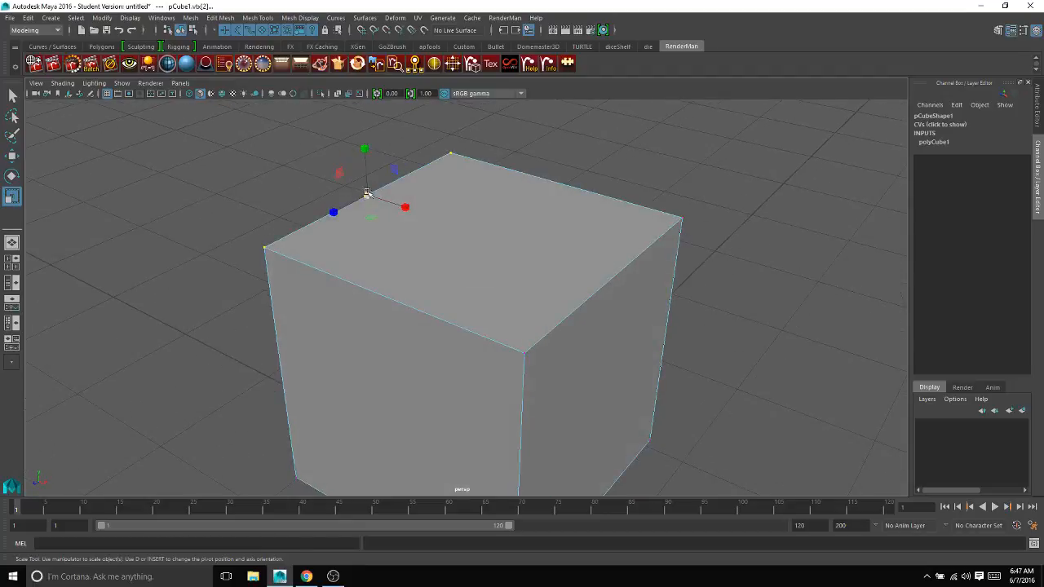
- Try moving the two selected top vertices together and undo the move
key(w)
drag(367, 194, 390, 179)
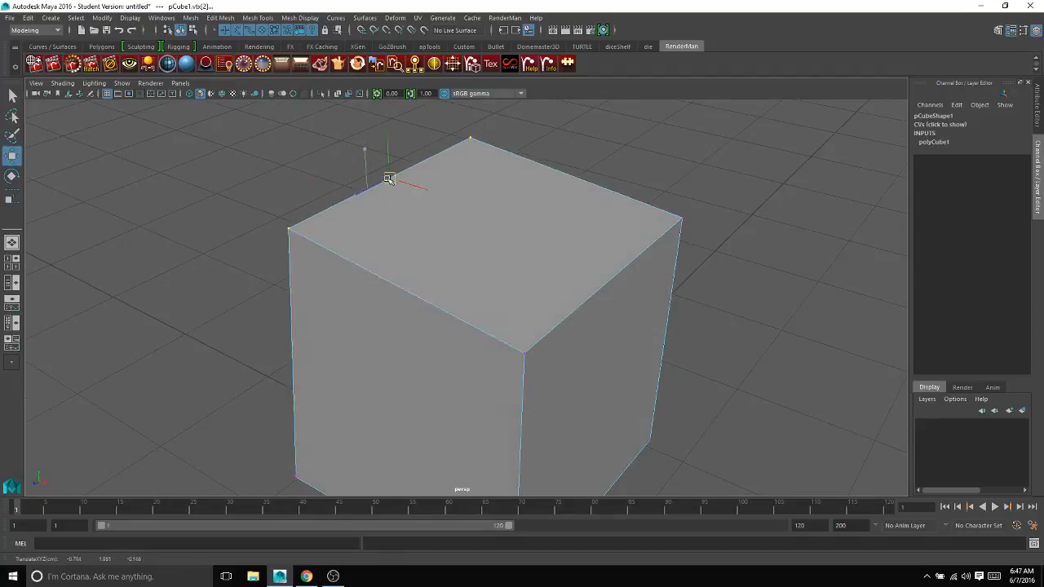
key(ctrl+z)
- Try scaling the two selected top vertices along the Z and X axes and undo the scaling
key(r)
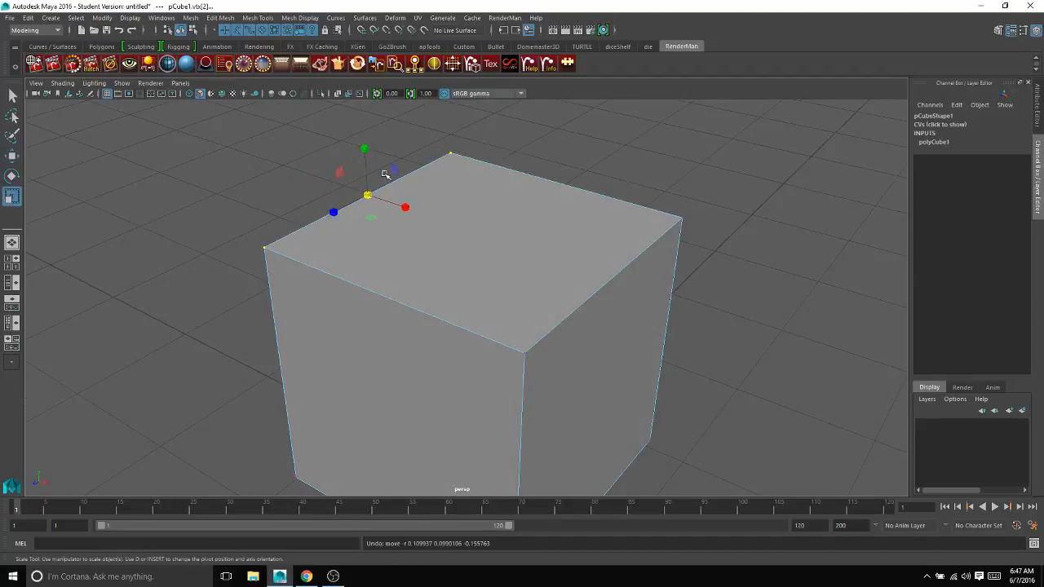
drag(334, 211, 364, 205)
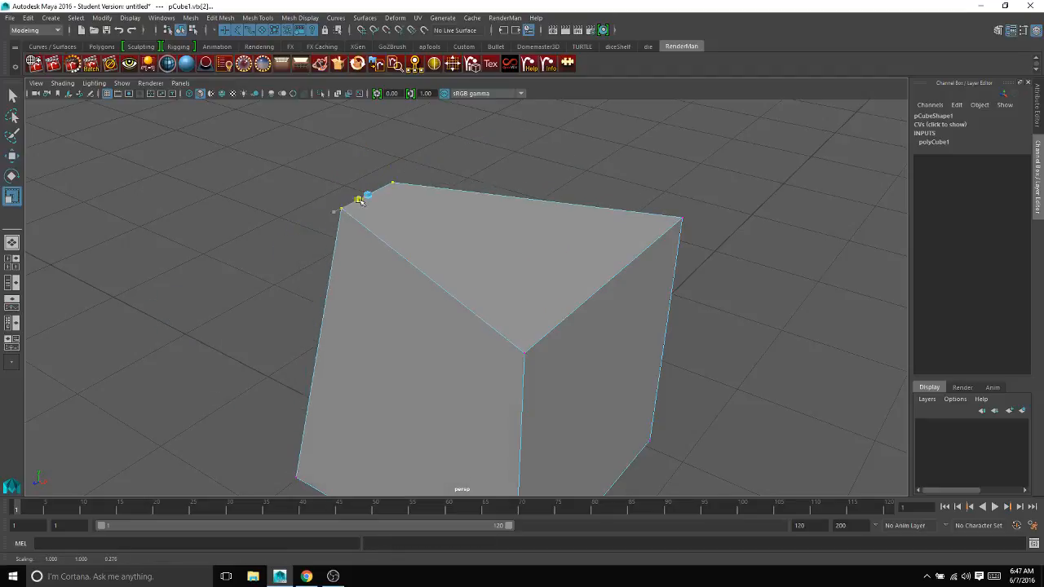
key(ctrl+z)
click(403, 209)
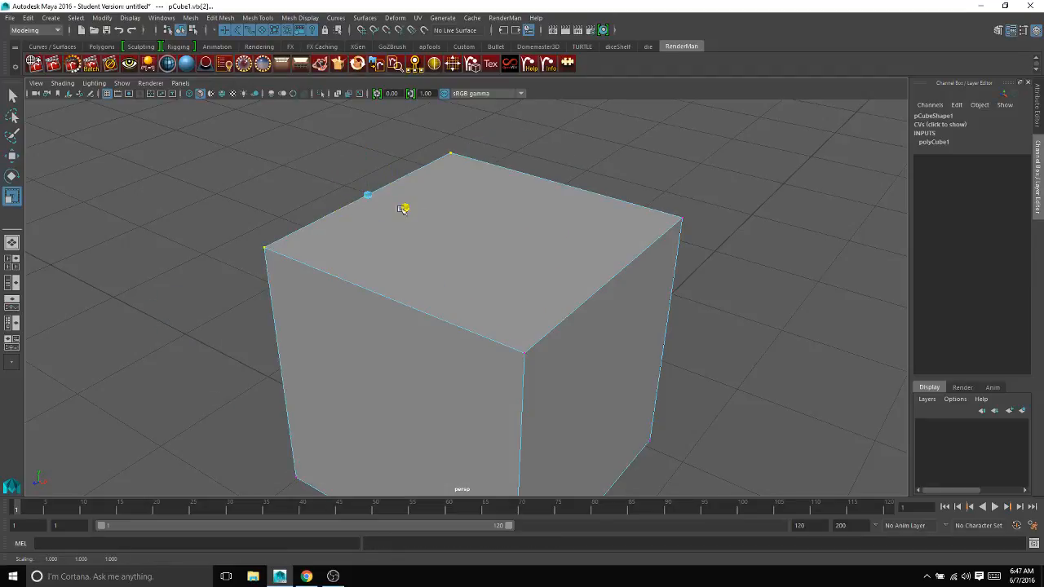
click(364, 198)
alt+drag(408, 217, 349, 207)
key(ctrl+z)
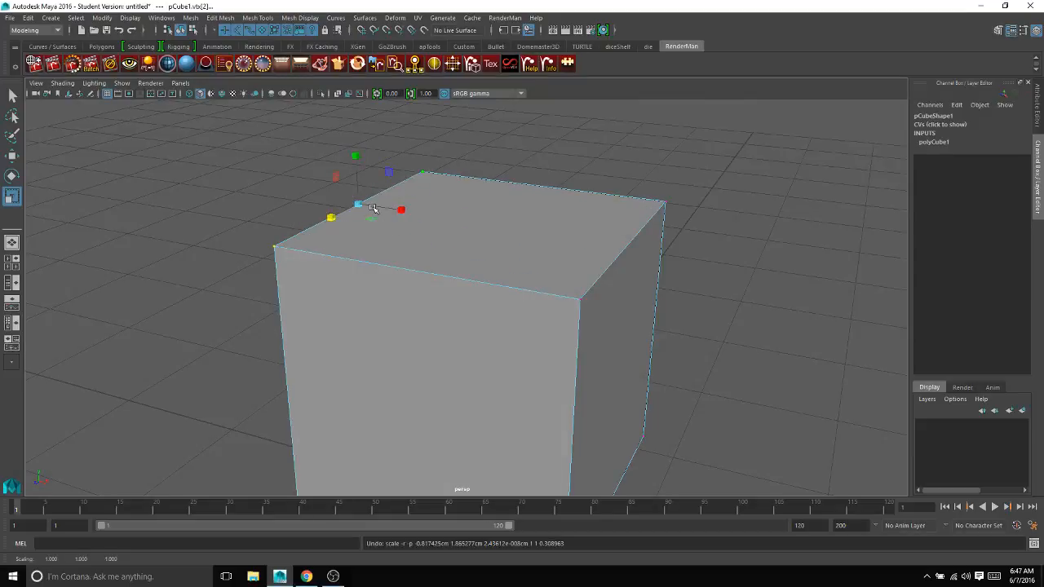
- Add a third top corner vertex to the selection and try scaling the three vertices along individual axes, undoing the distortions
shift+drag(657, 186, 710, 221)
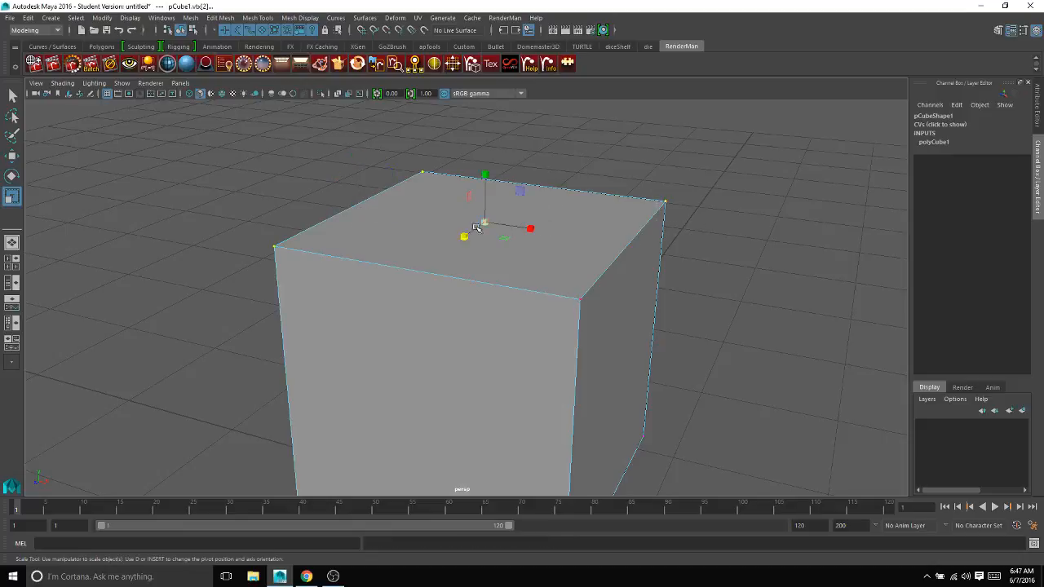
drag(463, 237, 496, 229)
key(ctrl+z)
key(ctrl+z)
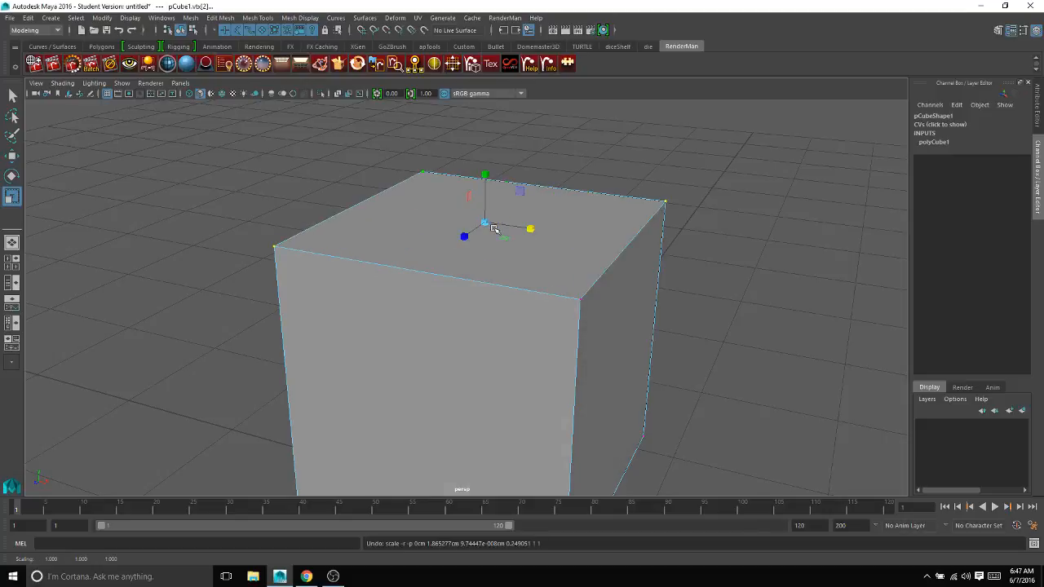
click(481, 174)
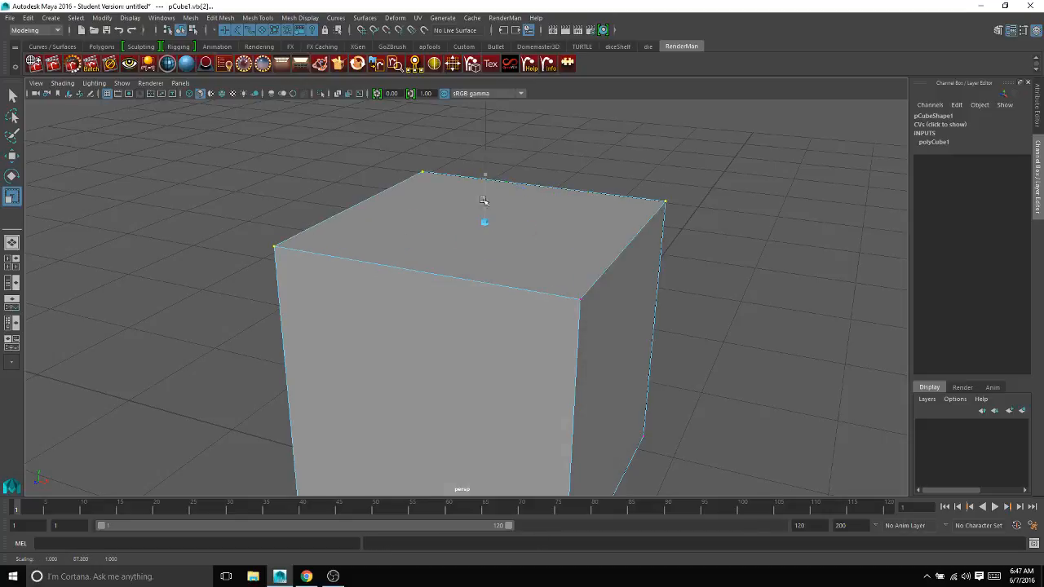
- Add a bottom corner vertex to the selection and try scaling the vertices along the Y, Z and X axes, undoing each change
alt+drag(490, 220, 456, 456)
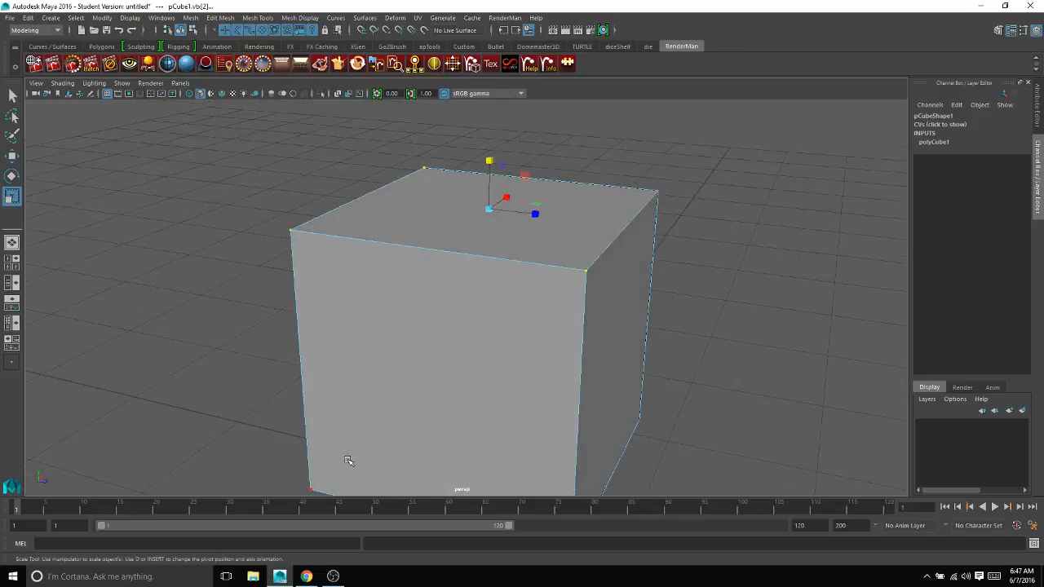
drag(288, 483, 326, 501)
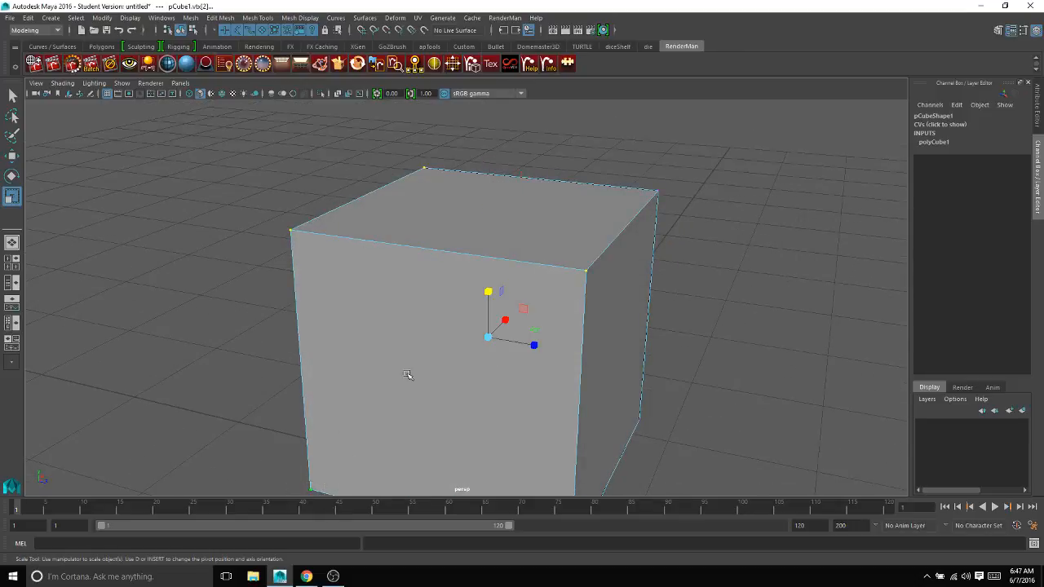
drag(491, 291, 487, 302)
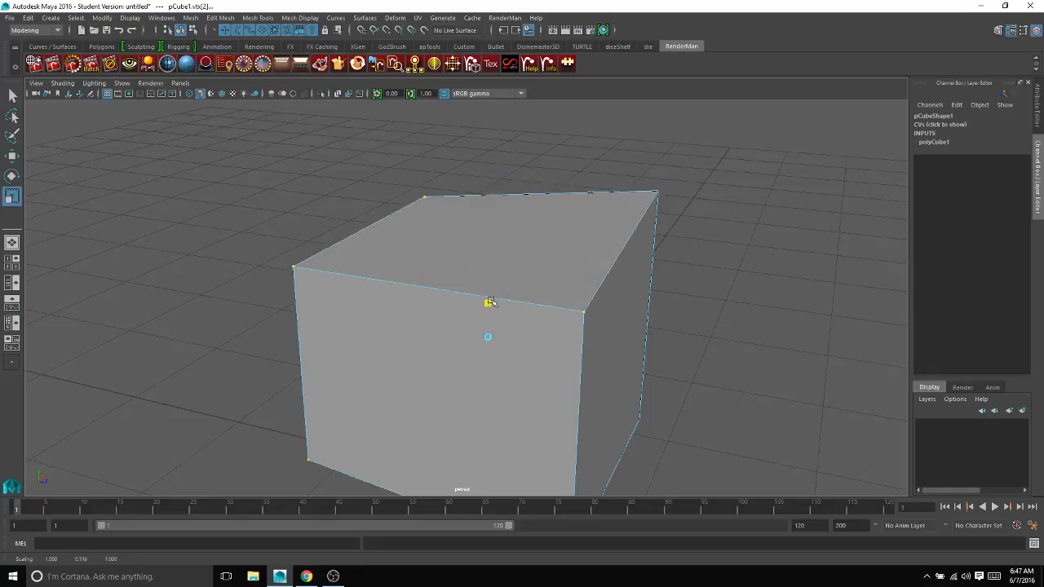
key(ctrl+z)
drag(535, 345, 504, 349)
key(ctrl+z)
middle_drag(505, 317, 497, 328)
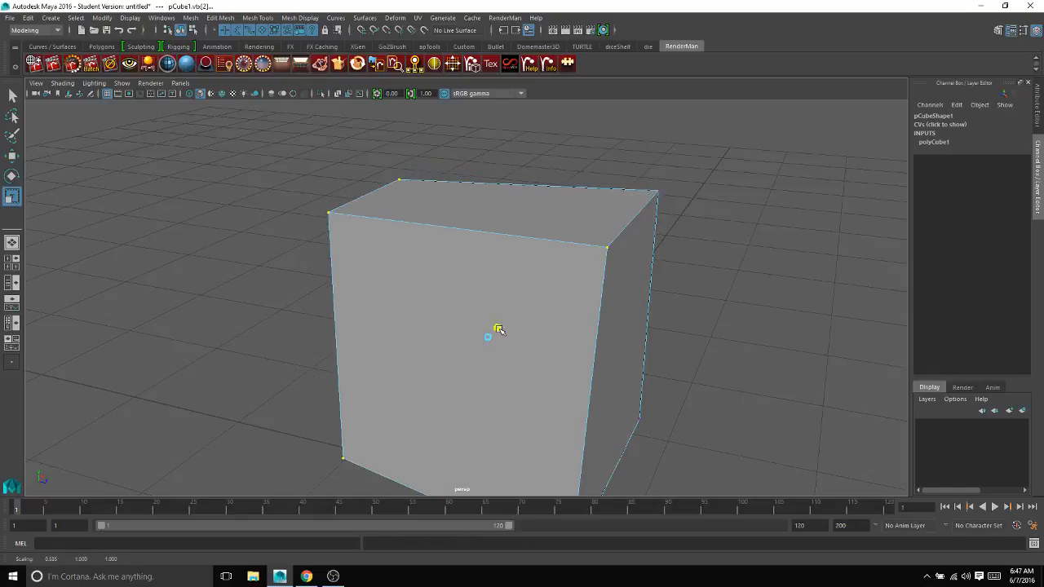
key(ctrl+z)
- Try rotating the selected vertices of the cube and undo the rotation
alt+drag(498, 321, 448, 298)
key(e)
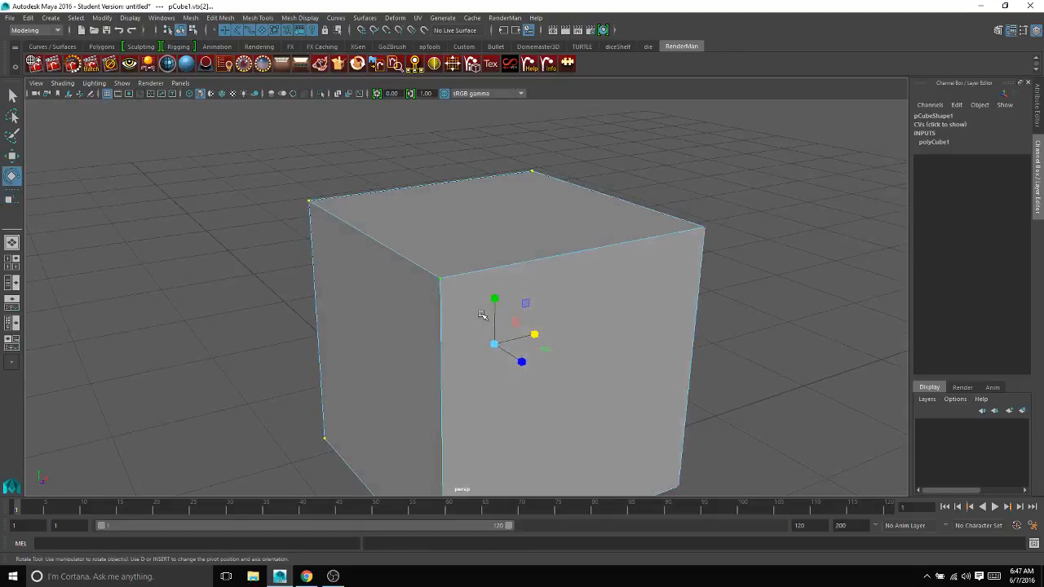
drag(481, 319, 457, 303)
key(ctrl+z)
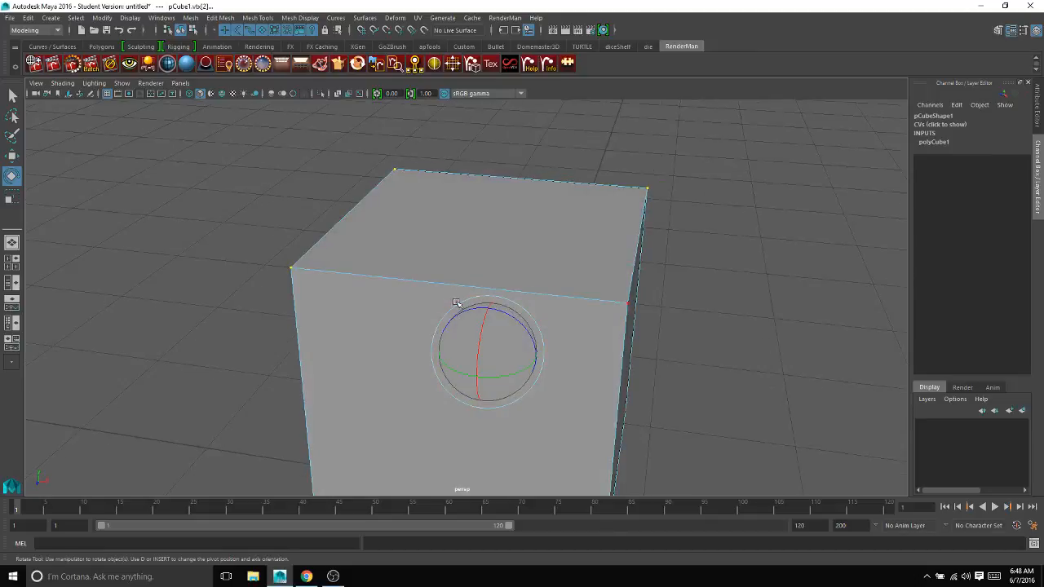
- Switch the cube to edge mode, select the top edge on its -X side and try moving it, undoing the move
right_drag(451, 223, 447, 194)
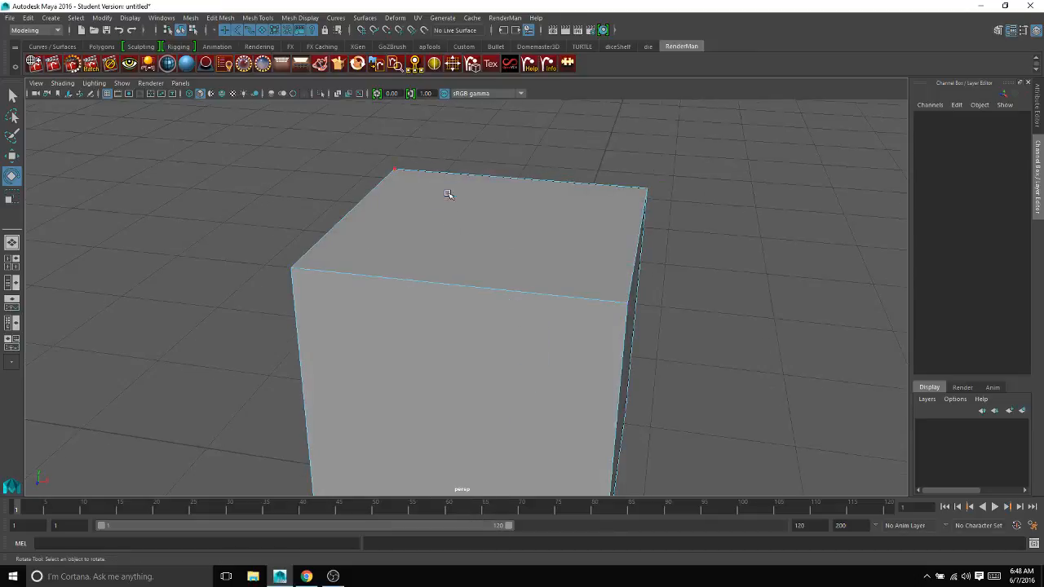
click(362, 200)
alt+drag(362, 201, 529, 226)
key(w)
drag(355, 209, 354, 190)
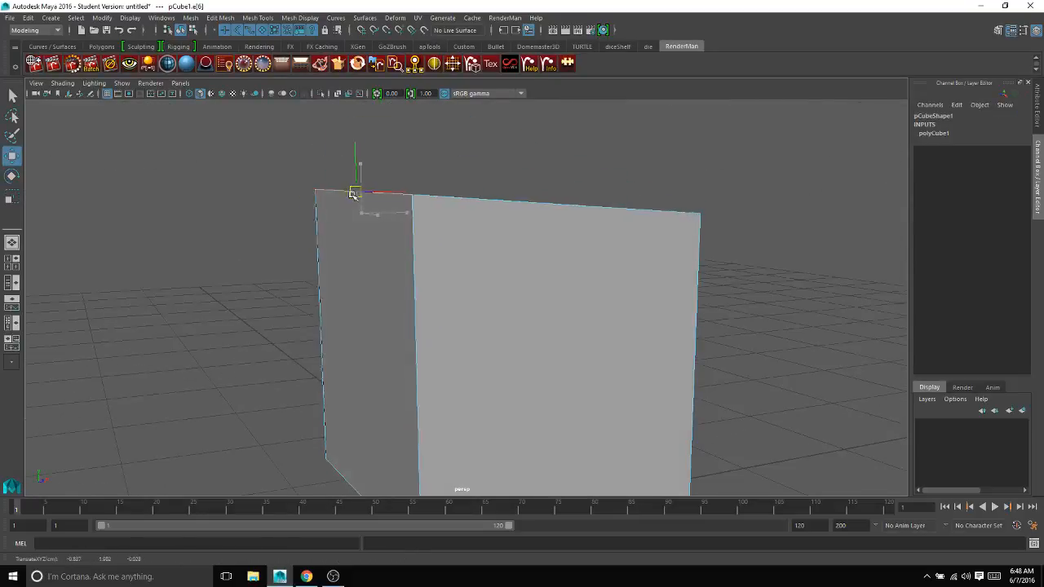
key(ctrl+z)
- Select the top front edge of the cube and try moving it, undoing the move
click(502, 221)
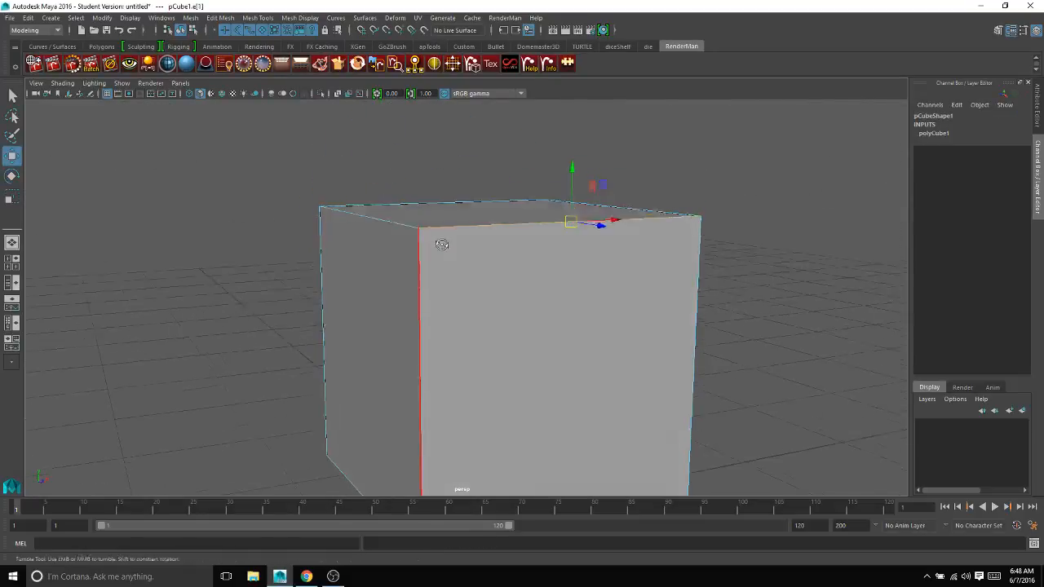
alt+drag(443, 243, 478, 261)
drag(584, 270, 584, 202)
key(ctrl+z)
- Try scaling and rotating the selected top front edge and undo both changes
key(r)
drag(617, 298, 601, 328)
key(ctrl+z)
key(e)
key(ctrl+z)
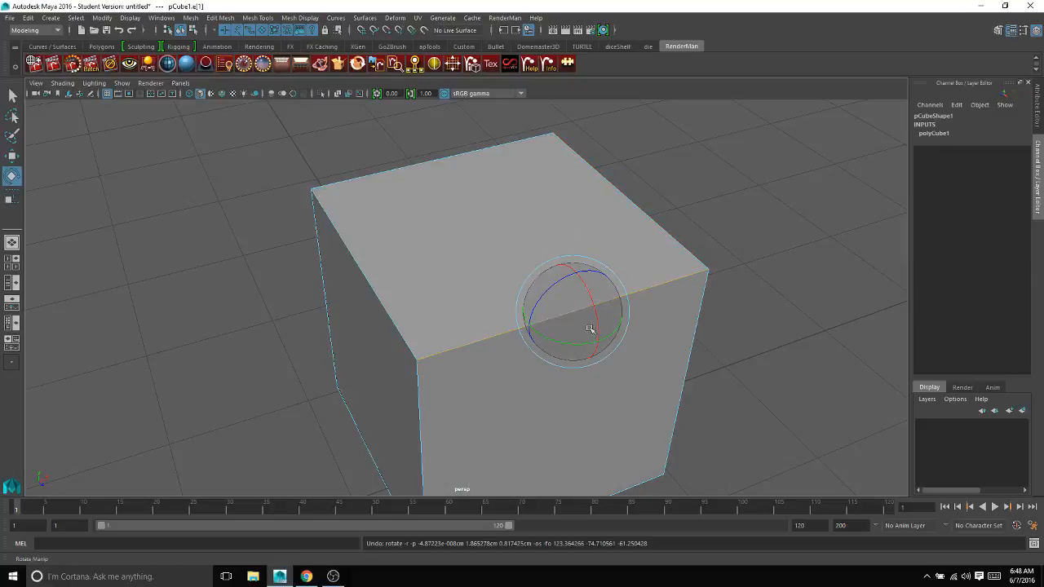
- Select the vertical front corner edge and try scaling it along the Y axis, undoing the change
click(416, 374)
key(r)
alt+drag(429, 388, 438, 359)
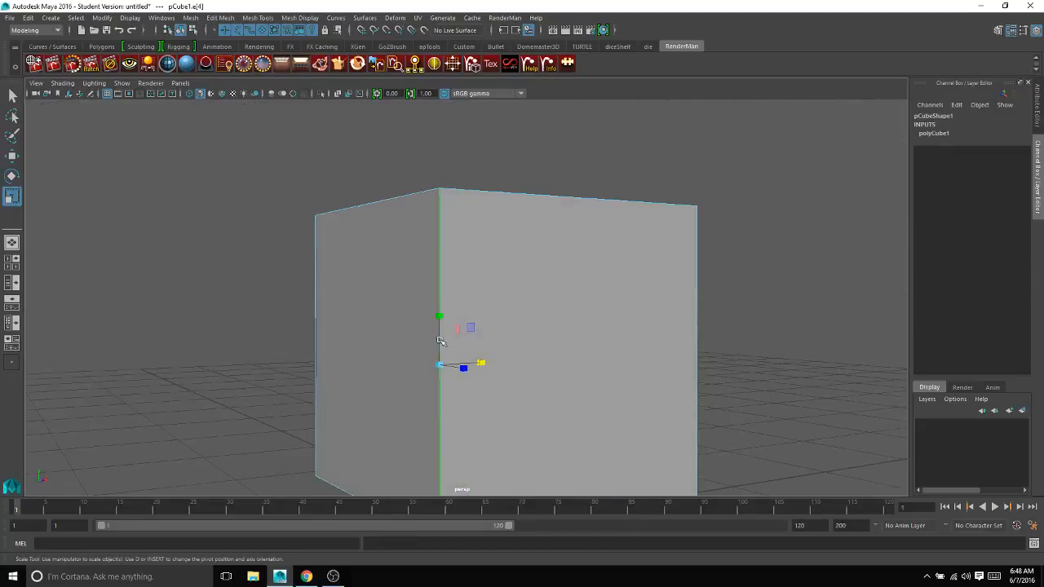
drag(438, 313, 439, 346)
key(ctrl+z)
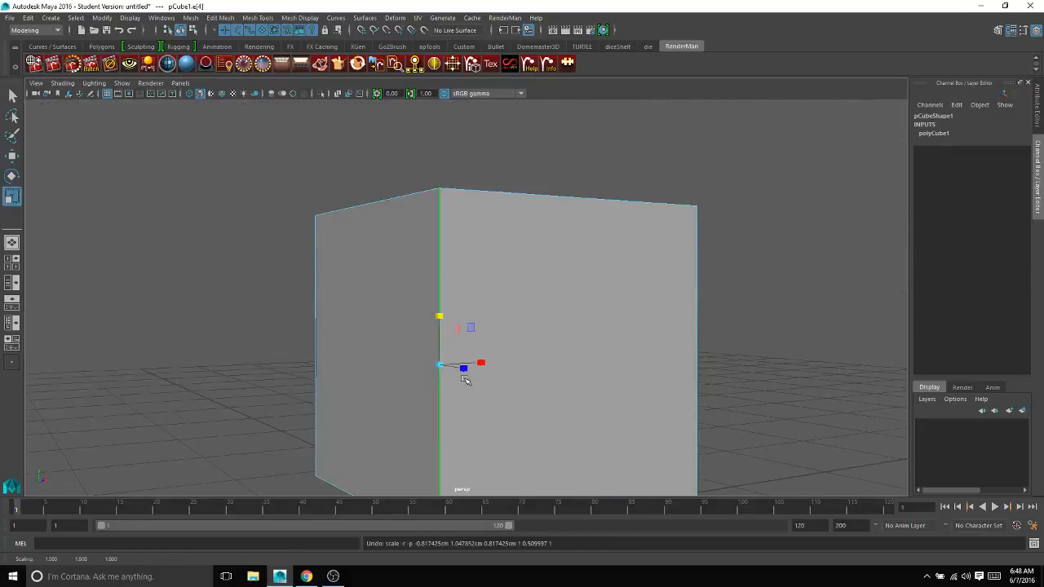
- Try scaling the vertical corner edge along the Z and X axes and undo any change
alt+drag(466, 383, 506, 477)
click(516, 487)
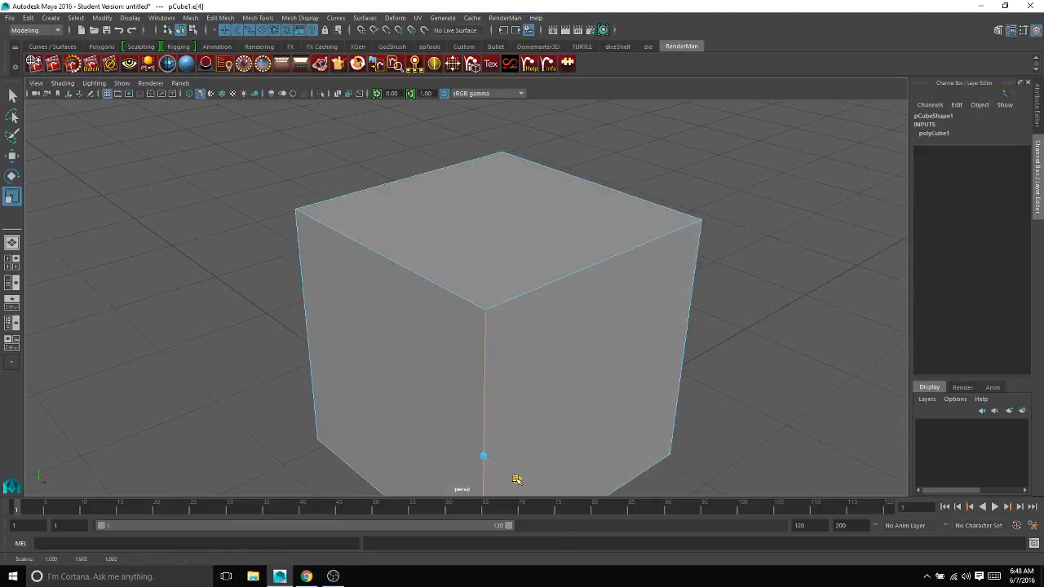
drag(517, 437, 513, 441)
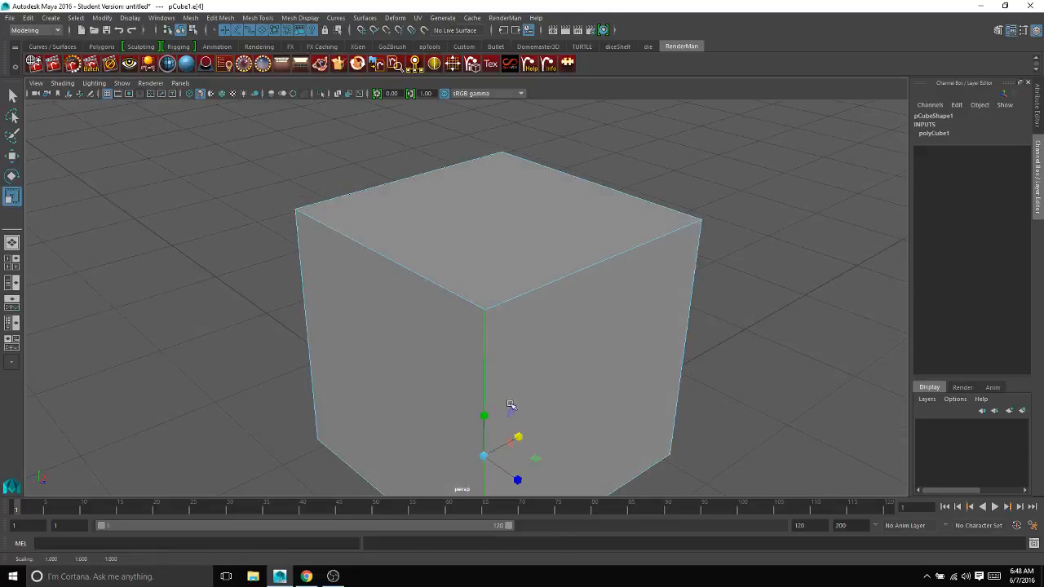
alt+drag(510, 334, 420, 381)
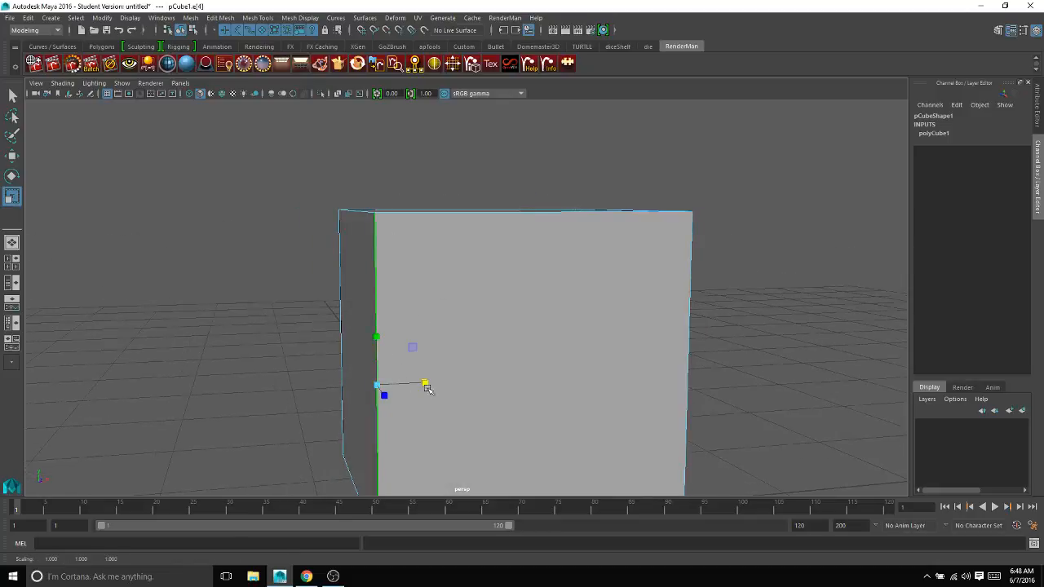
alt+drag(426, 424, 539, 349)
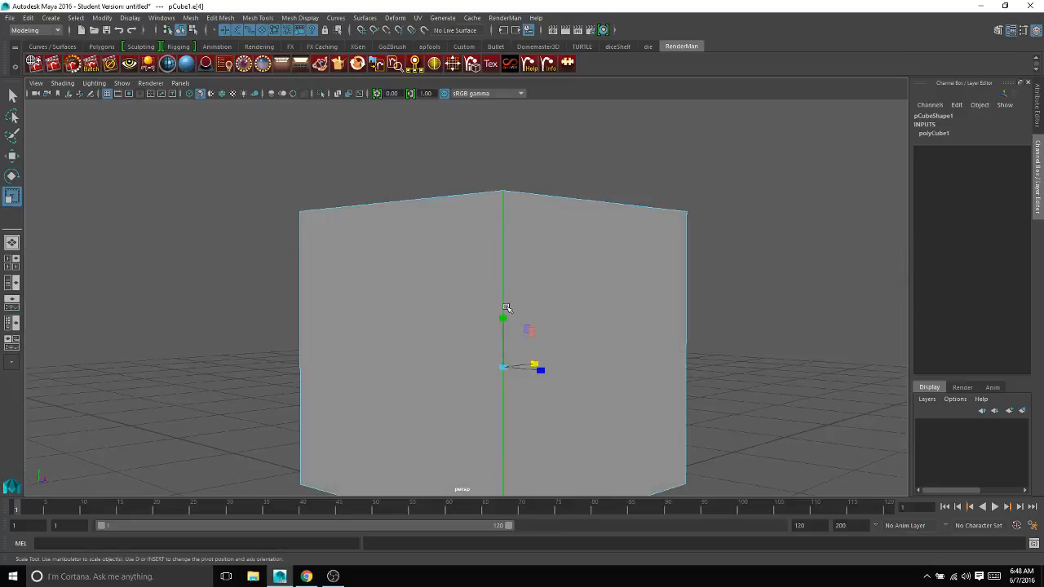
mouse_move(507, 308)
mouse_down()
mouse_move(501, 366)
mouse_move(508, 341)
mouse_move(496, 361)
mouse_move(601, 345)
mouse_move(497, 343)
mouse_move(497, 291)
mouse_up()
key(ctrl+z)
- Add the two top edges meeting the vertical edge to the selection and try scaling all three uniformly, undoing the distortion
alt+right_drag(496, 291, 343, 294)
alt+drag(342, 294, 403, 327)
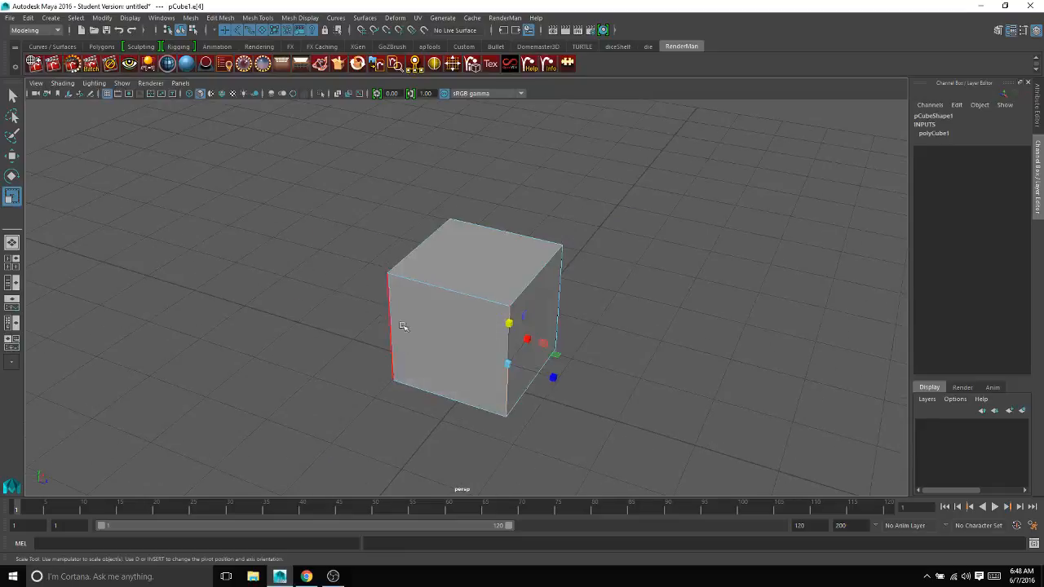
click(426, 280)
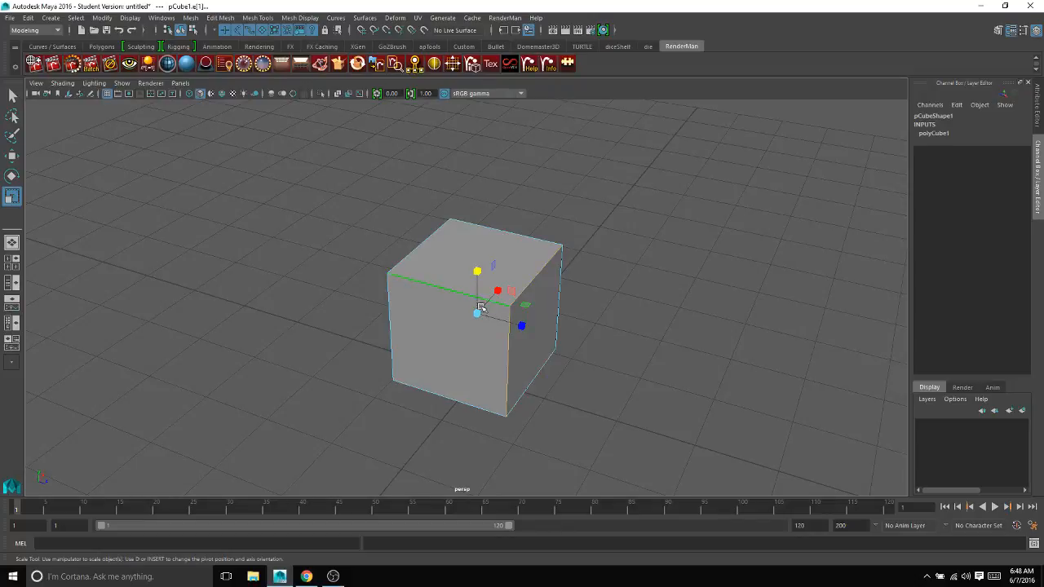
drag(481, 307, 438, 324)
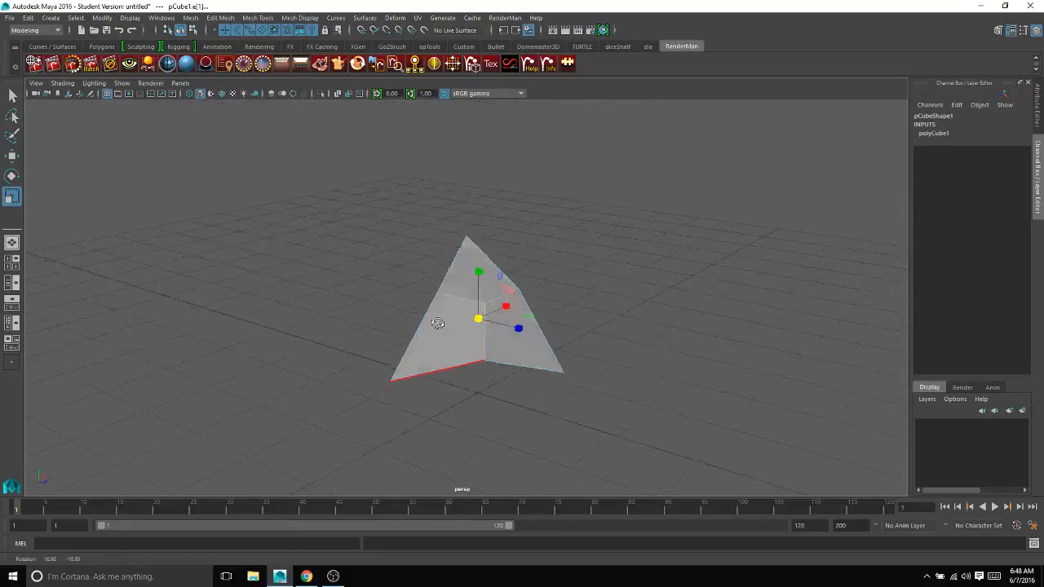
key(ctrl+z)
key(ctrl+z)
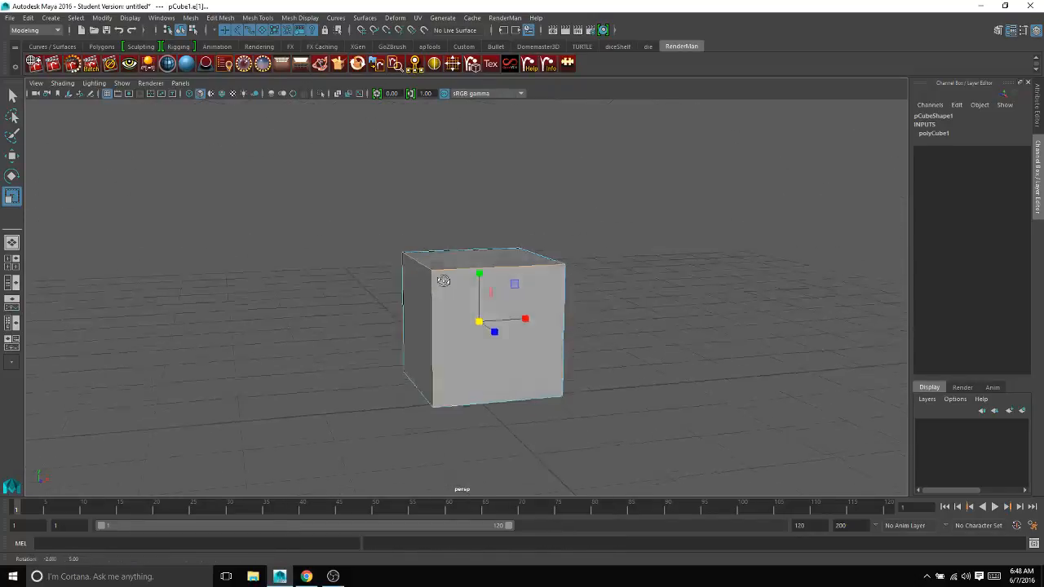
- Deselect the top front edge, try scaling and rotating the remaining two edges, and undo back to the three-edge selection
alt+drag(443, 280, 486, 275)
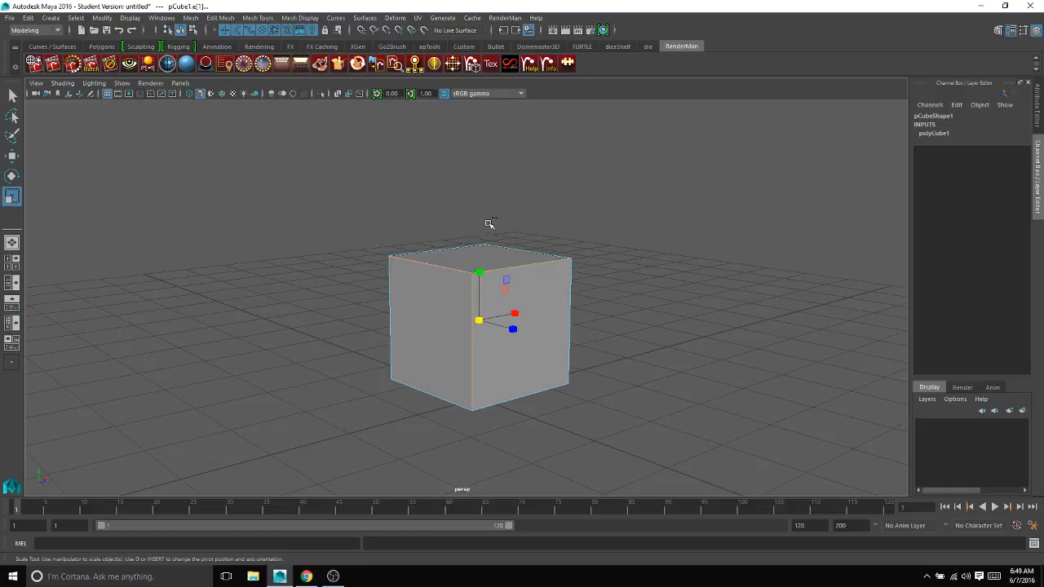
ctrl+click(519, 265)
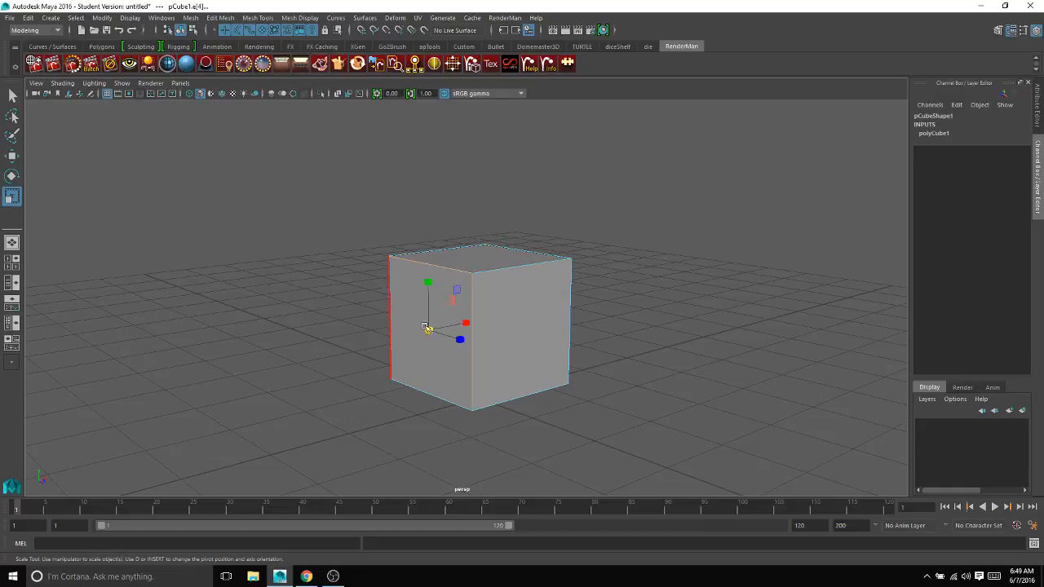
drag(429, 330, 386, 301)
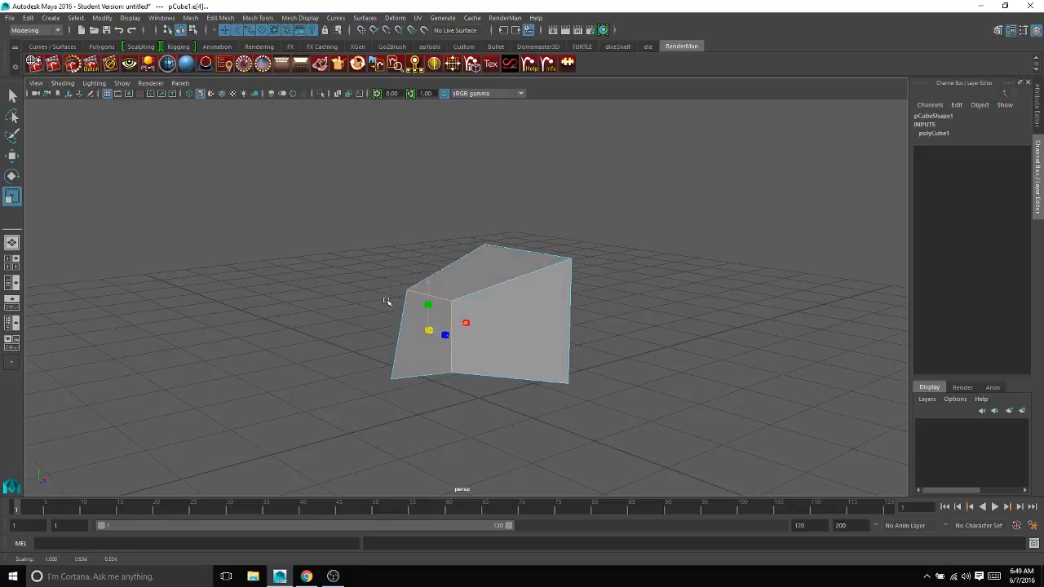
key(e)
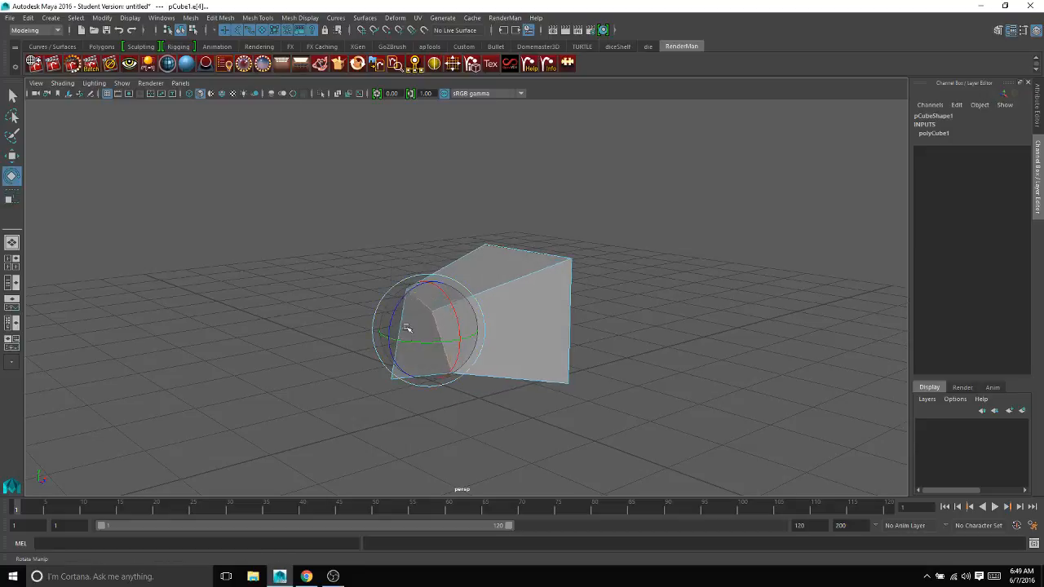
key(ctrl+z)
key(ctrl+z)
key(ctrl+z)
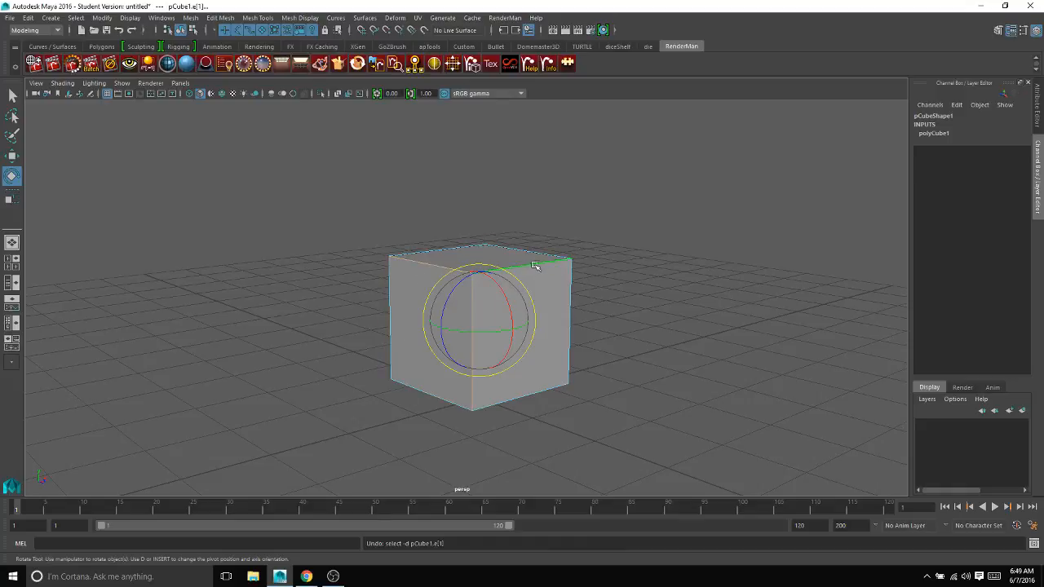
- Switch the cube through object mode to face mode, select its front face and try rotating it, undoing the rotation
right_drag(483, 247, 526, 233)
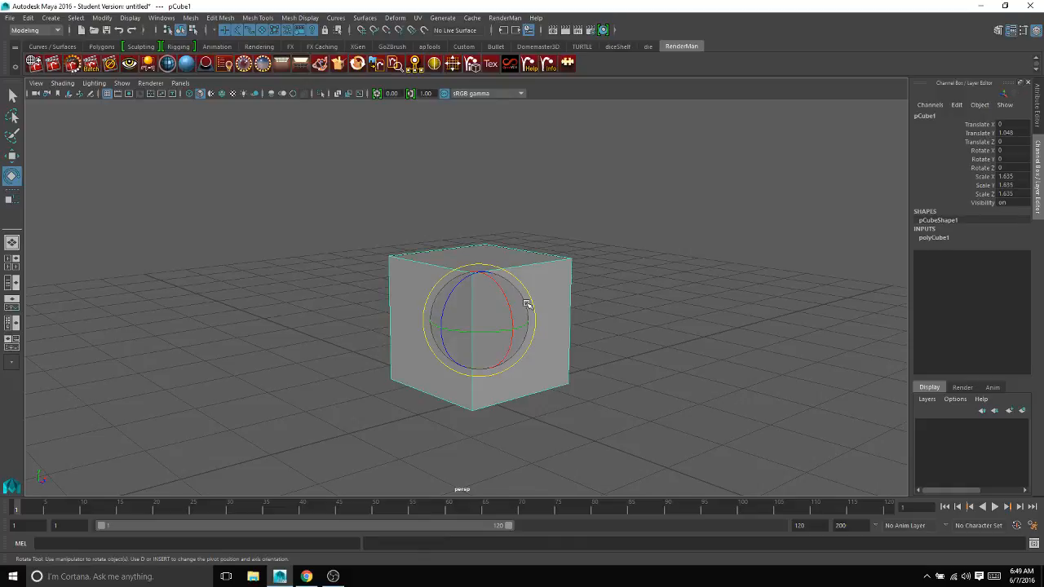
right_drag(535, 263, 535, 291)
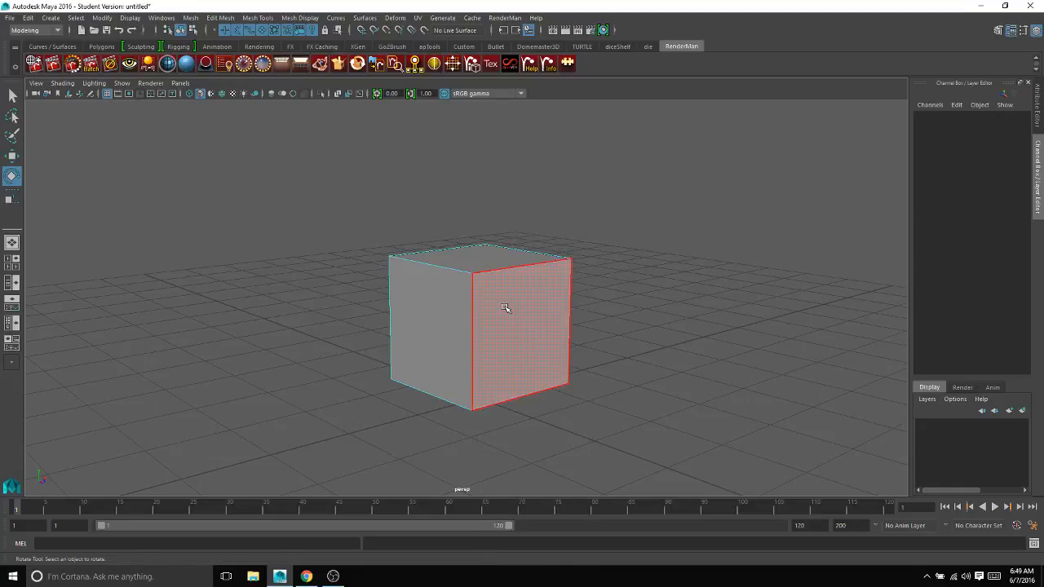
click(506, 307)
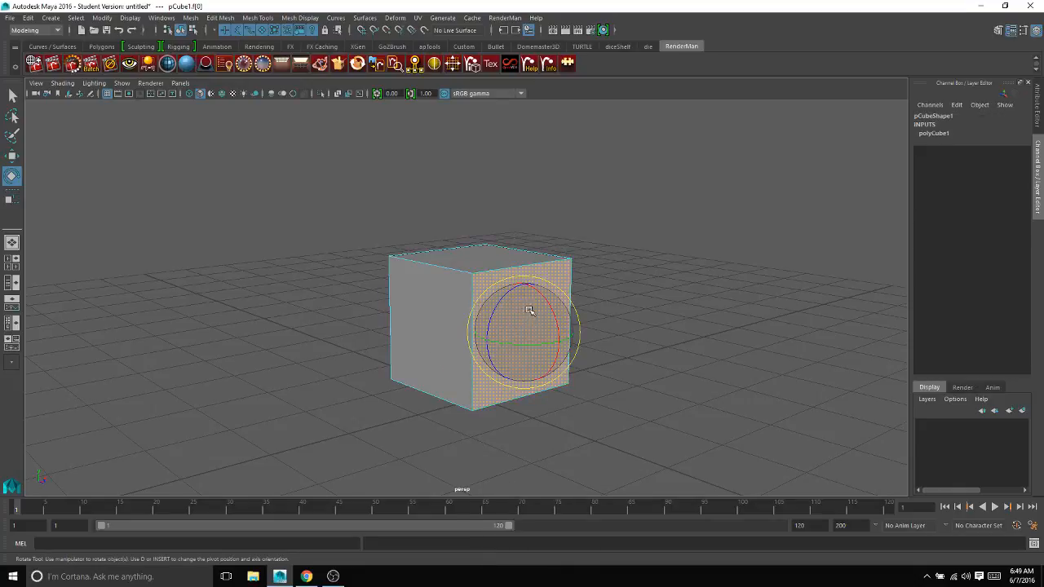
drag(534, 306, 555, 319)
key(ctrl+z)
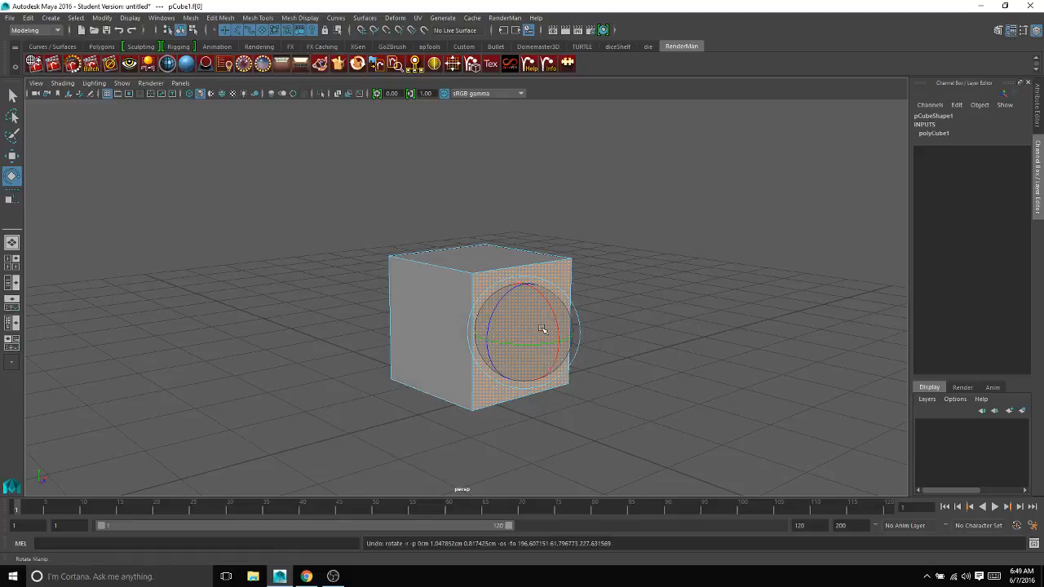
- Try moving the front face and scaling it uniformly and along Y, and undo all of these changes
key(w)
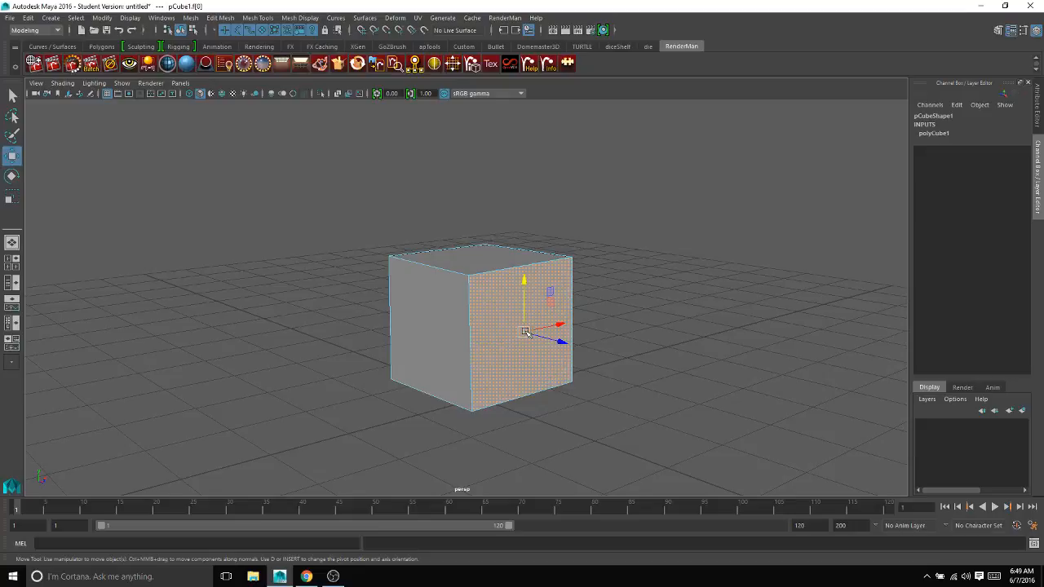
drag(525, 332, 522, 308)
key(r)
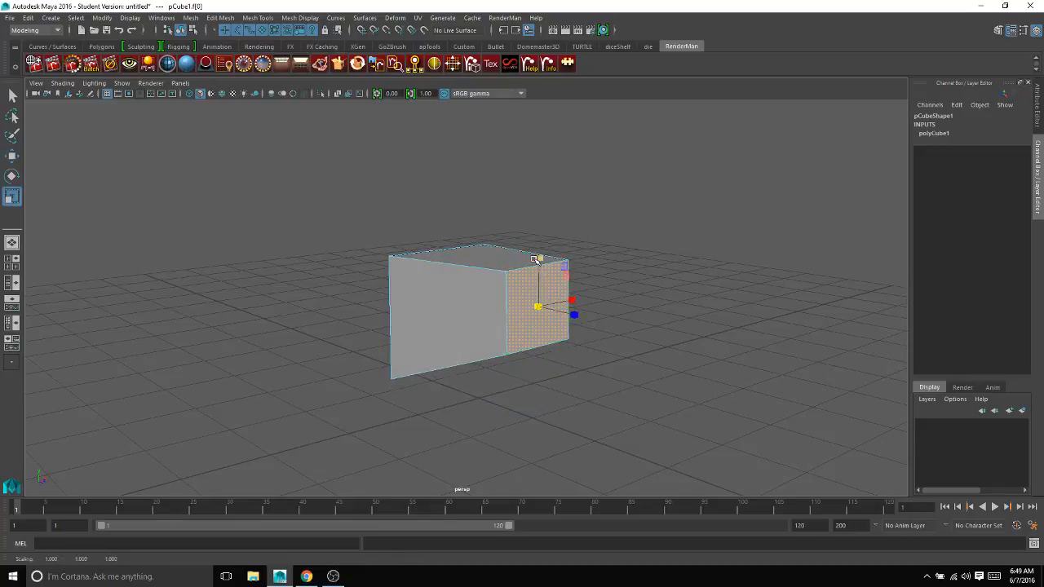
drag(538, 259, 539, 291)
key(ctrl+z)
key(ctrl+z)
key(ctrl+z)
key(ctrl+z)
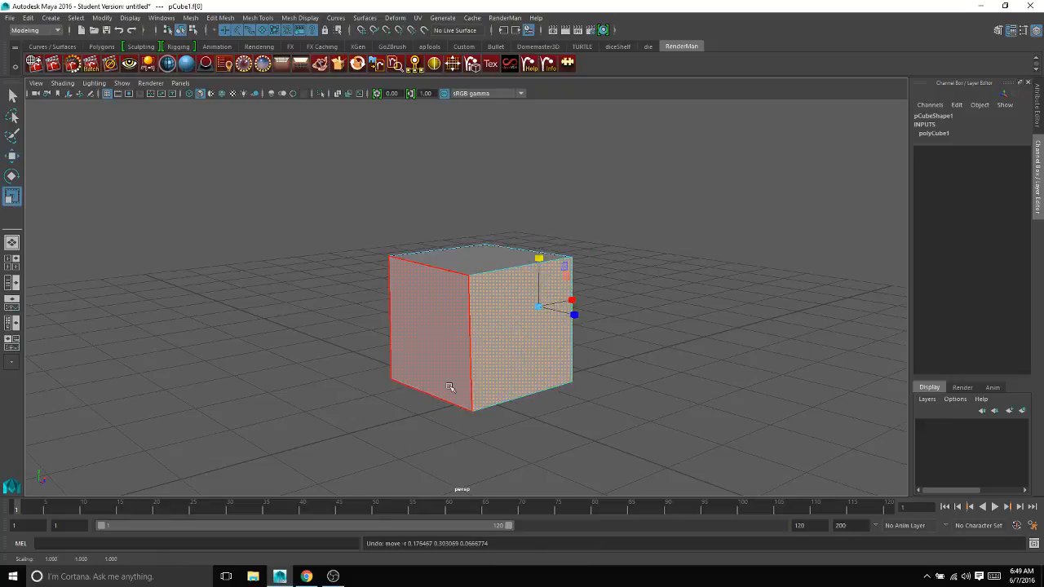
alt+drag(450, 387, 462, 321)
alt+drag(409, 237, 352, 262)
key(ctrl+z)
- Return to object mode with the whole cube selected and expand its polyCube1 input attributes
right_drag(492, 282, 543, 245)
click(498, 259)
alt+drag(340, 271, 430, 355)
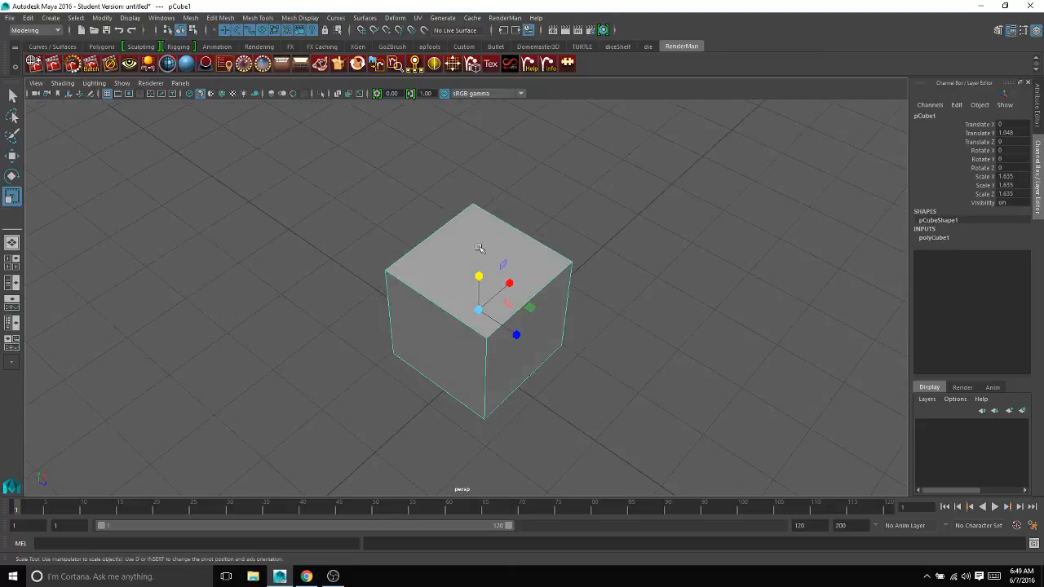
alt+drag(475, 216, 366, 234)
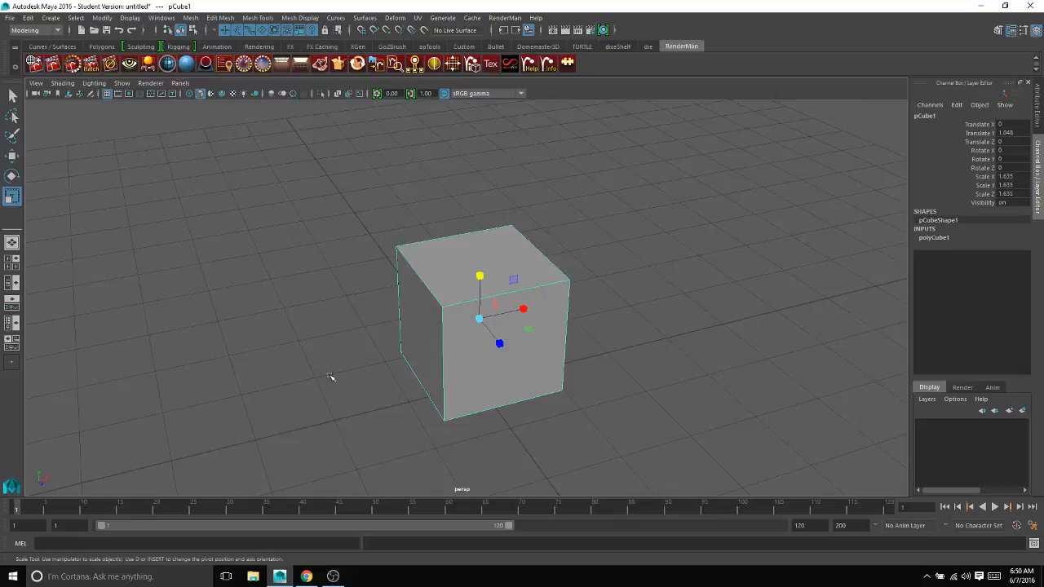
click(938, 238)
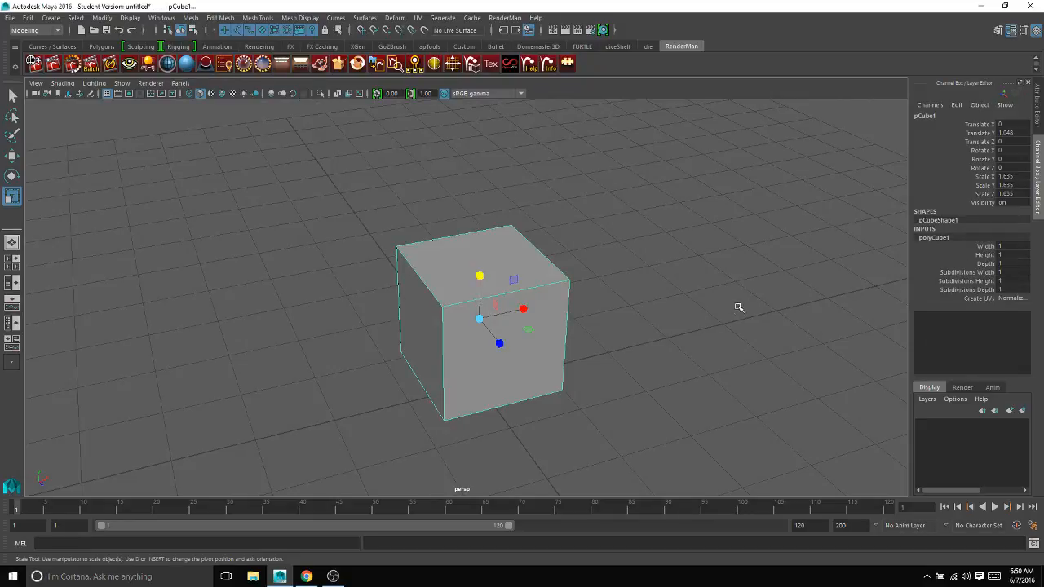
- Set the cube's Subdivisions Height to 3
alt+drag(738, 308, 758, 278)
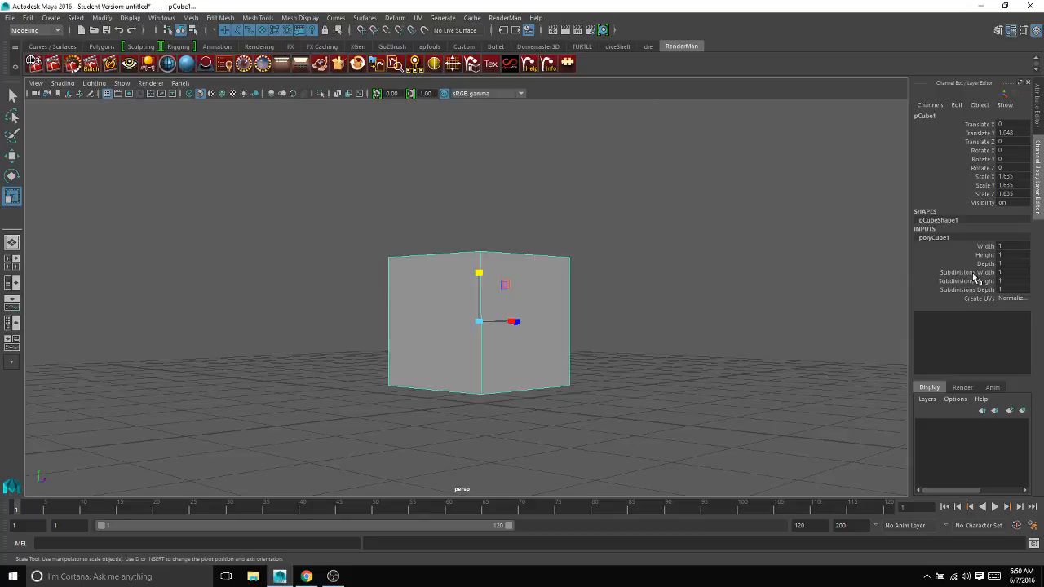
drag(986, 275, 989, 291)
double_click(1004, 280)
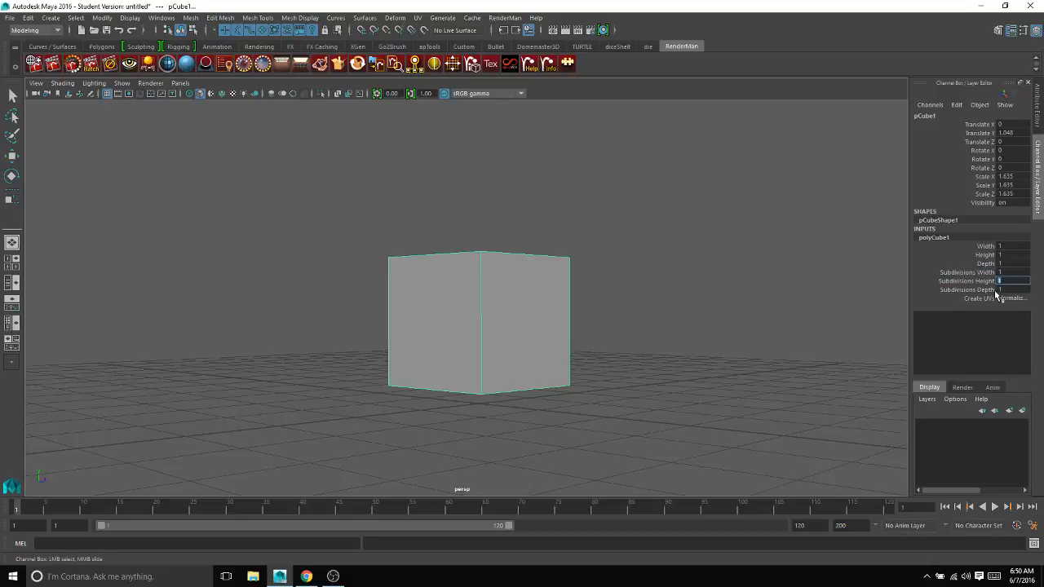
text(3)
key(Return)
- Switch to face mode, select the cube's middle band of faces and try scaling them inward, undoing the scaling
alt+drag(486, 306, 462, 310)
mouse_move(462, 312)
right_down()
mouse_move(465, 319)
mouse_move(461, 286)
mouse_move(457, 297)
right_up()
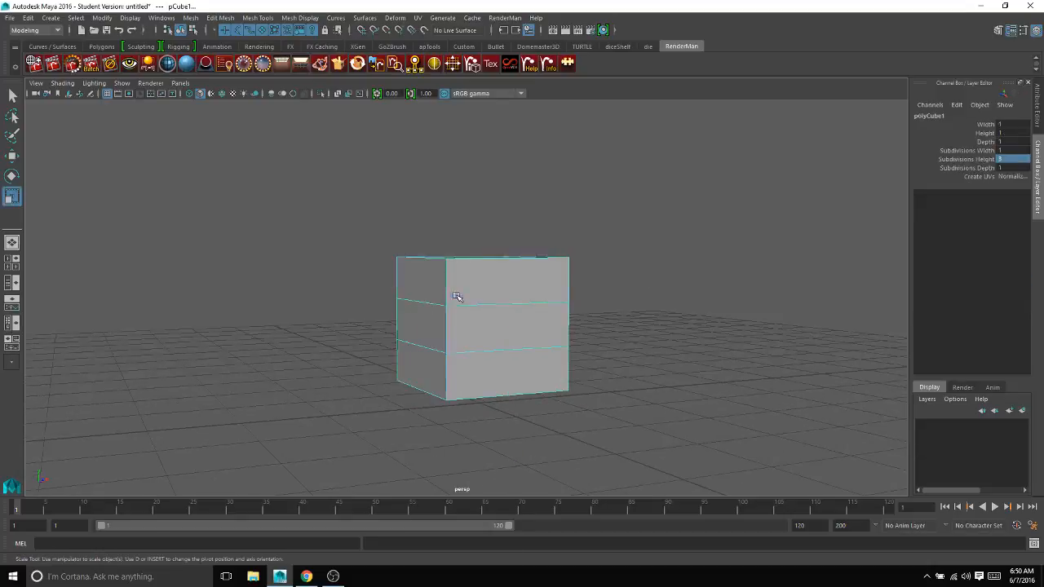
click(415, 326)
alt+drag(416, 327, 565, 336)
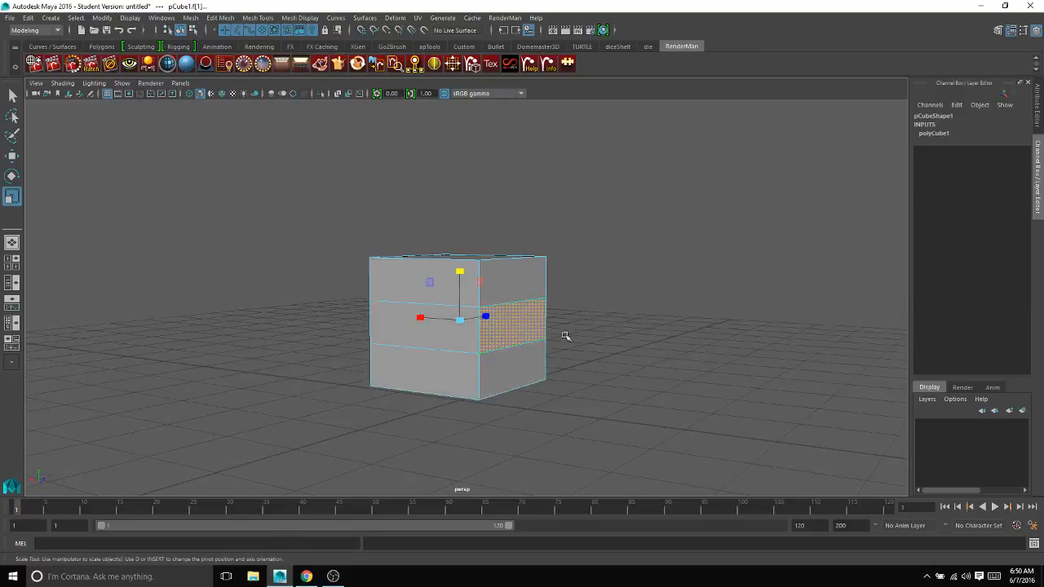
alt+drag(427, 326, 478, 328)
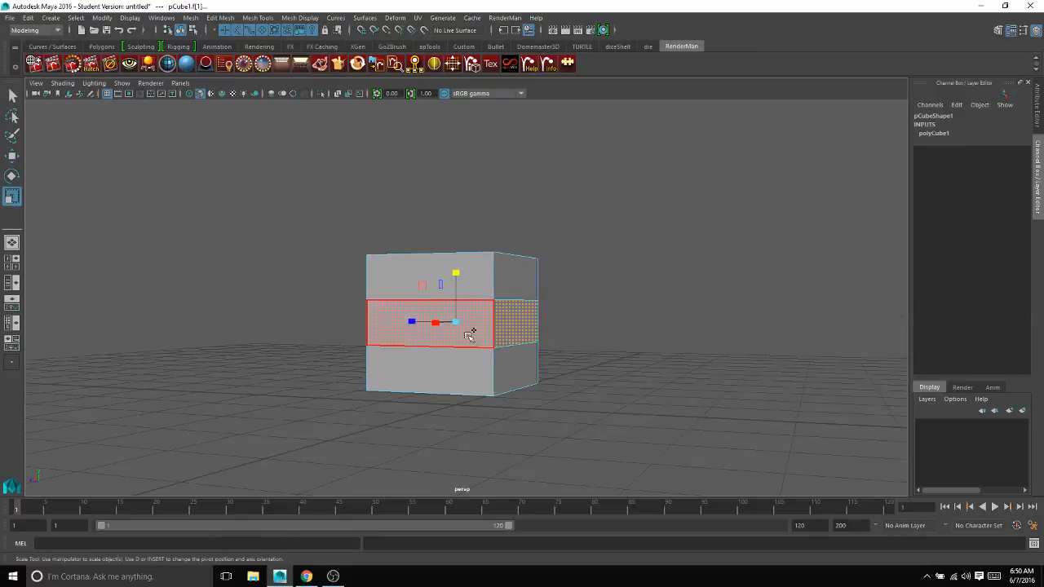
shift+click(386, 326)
alt+drag(381, 324, 425, 169)
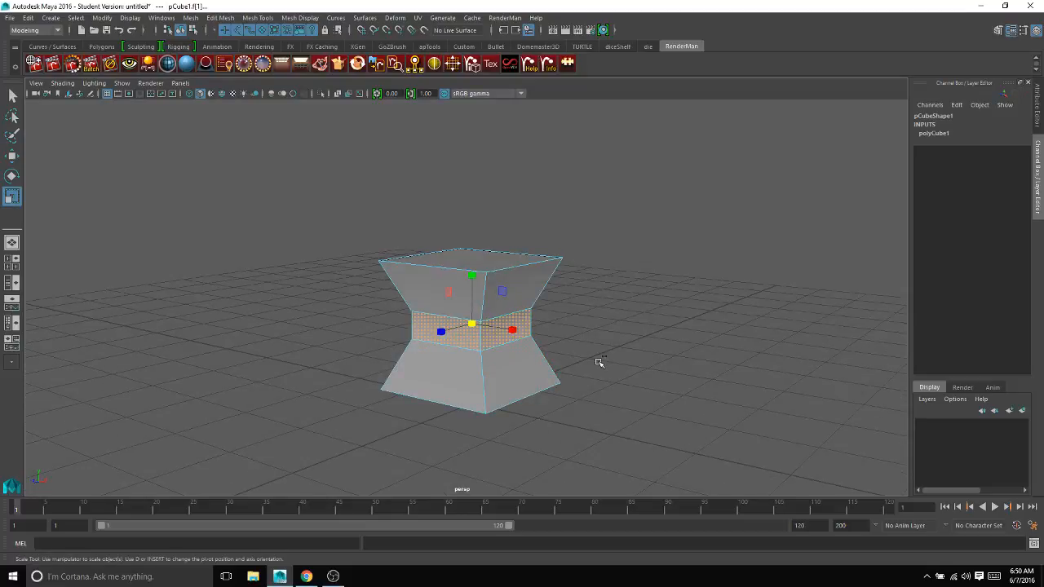
key(ctrl+z)
- Select the cube's top face, try scaling and moving it, and undo both changes
click(481, 257)
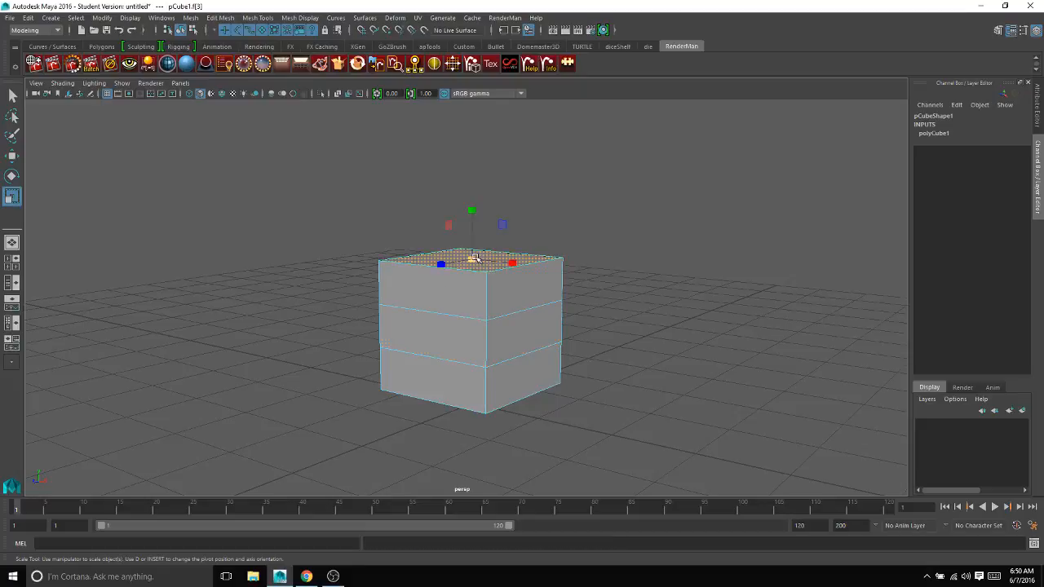
drag(475, 259, 559, 415)
key(w)
key(ctrl+z)
key(ctrl+z)
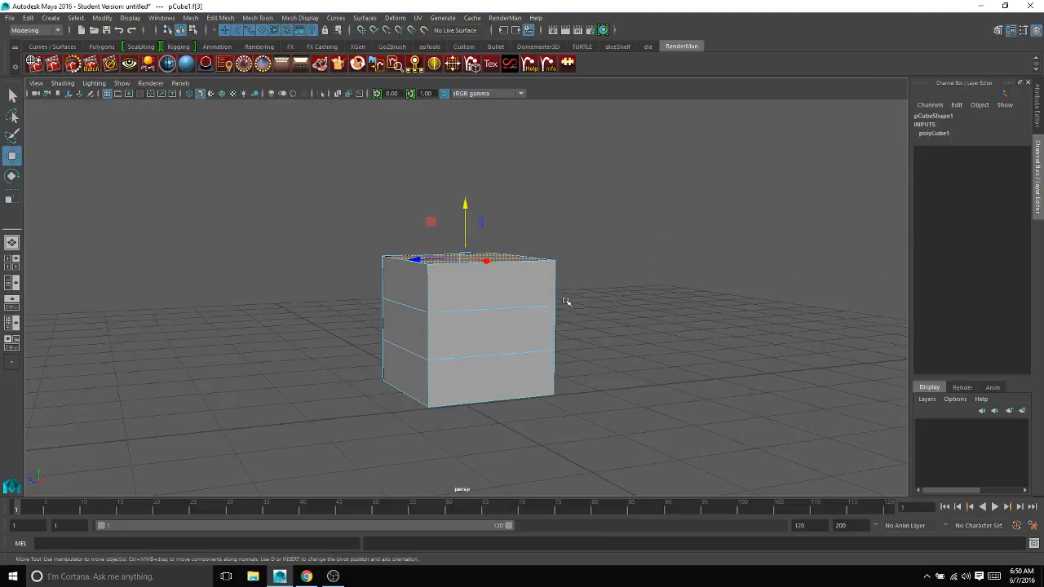
- Switch to vertex mode and move two of the top corner vertices inward to deform the cube's upper part
right_click(531, 263)
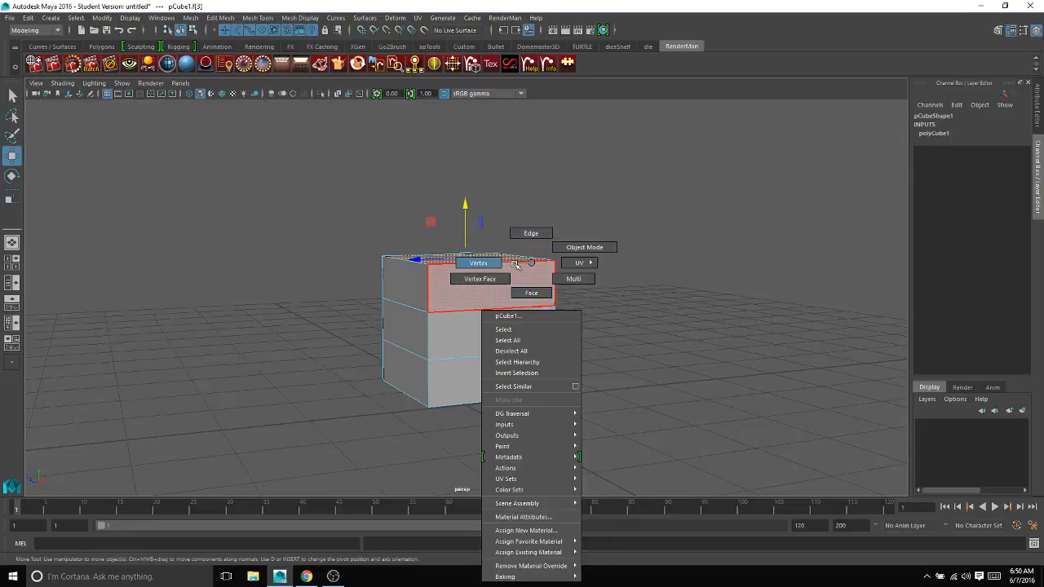
click(497, 260)
click(555, 259)
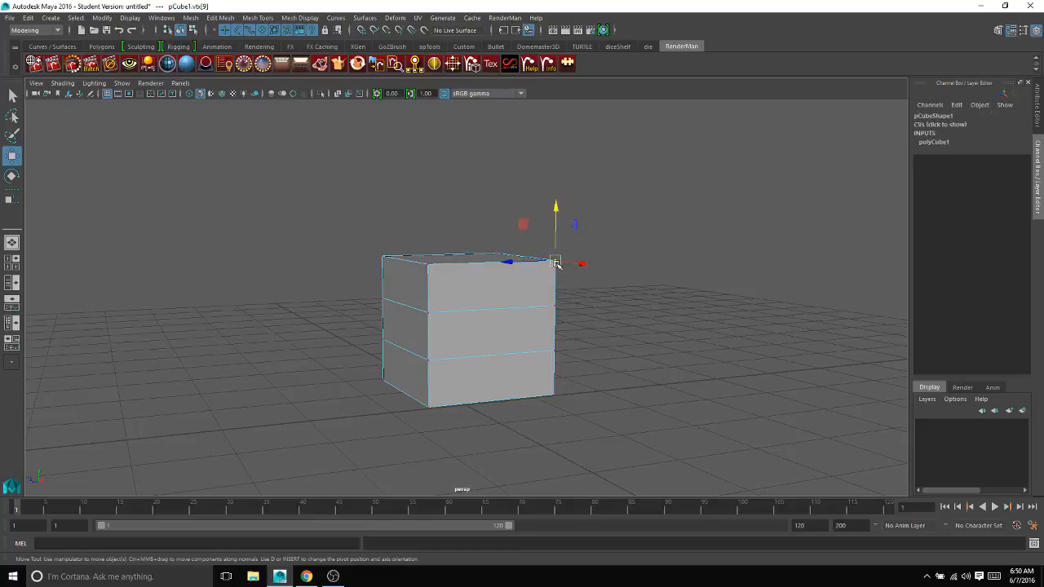
drag(557, 262, 495, 276)
mouse_move(476, 242)
mouse_down()
mouse_move(523, 266)
mouse_move(507, 257)
mouse_move(486, 273)
mouse_move(443, 242)
mouse_move(486, 229)
mouse_up()
click(428, 265)
alt+drag(612, 317, 552, 329)
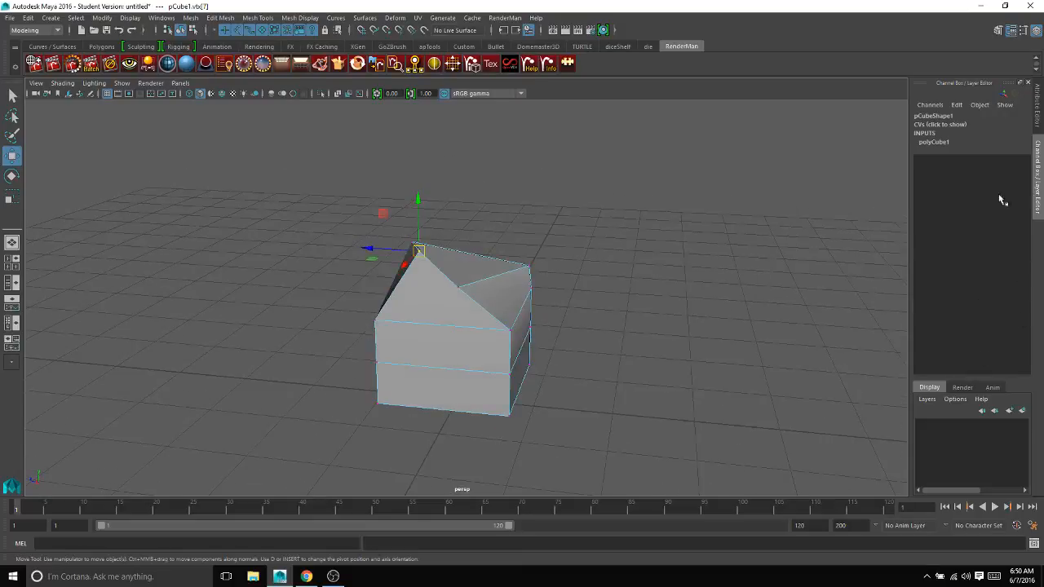
- Return to object mode, select the whole deformed cube and expand its polyCube1 input attributes
click(1040, 192)
click(1040, 192)
right_drag(493, 271, 552, 241)
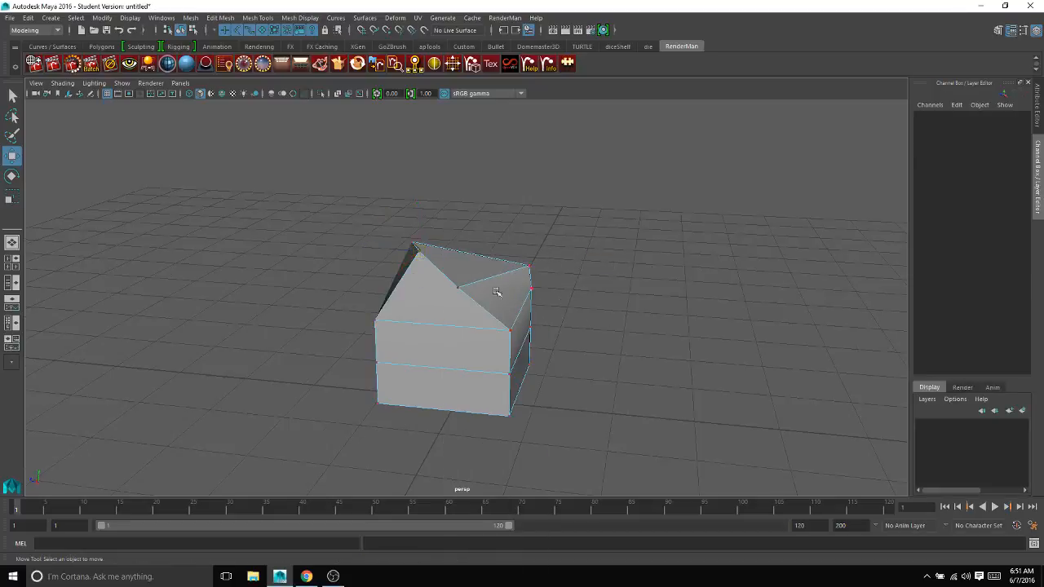
right_drag(491, 262, 543, 248)
click(505, 327)
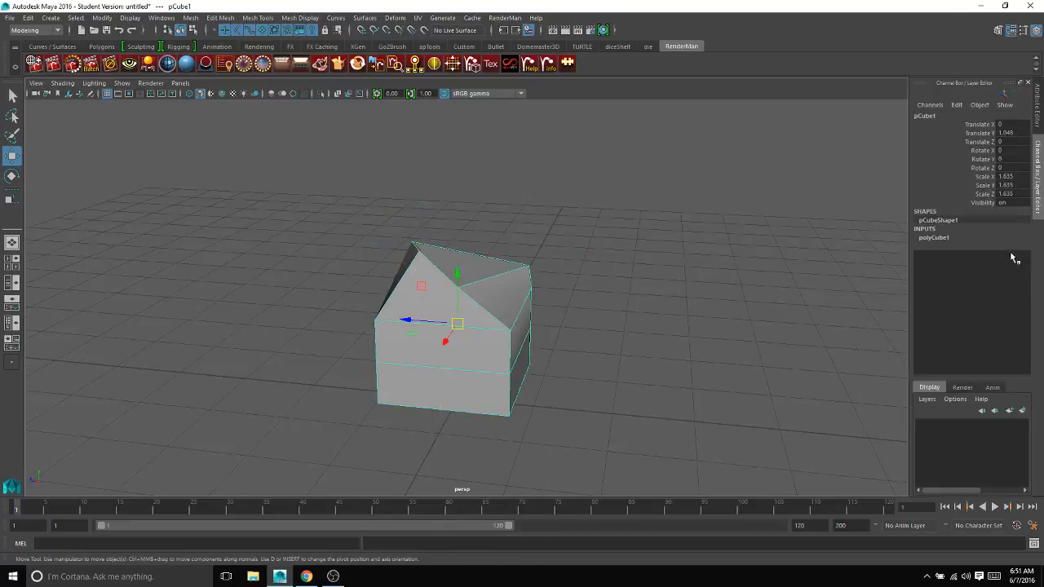
click(961, 236)
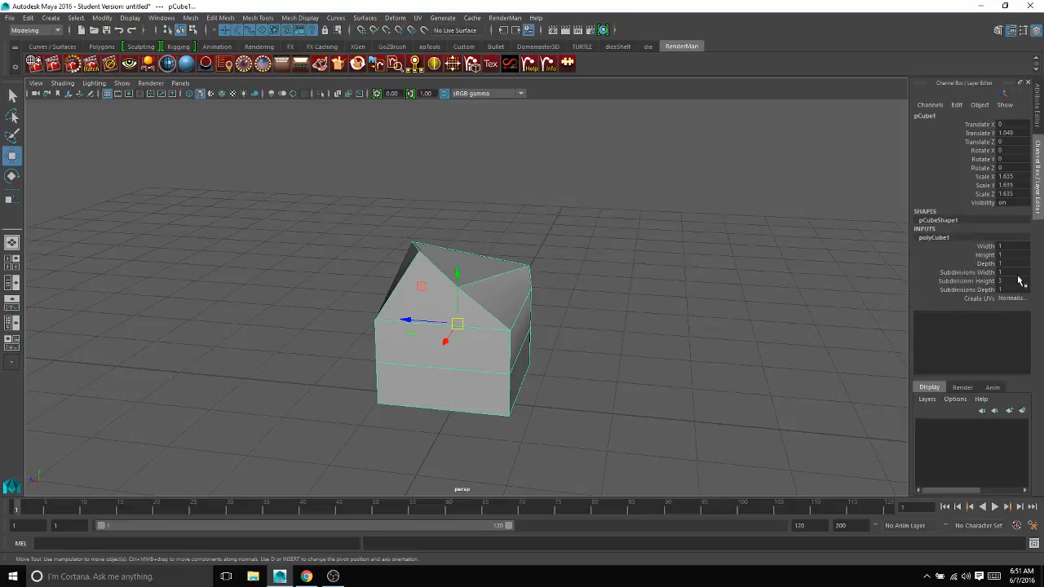
- Try setting Subdivisions Height to 5 on the deformed cube and undo the change
text(5)
key(Return)
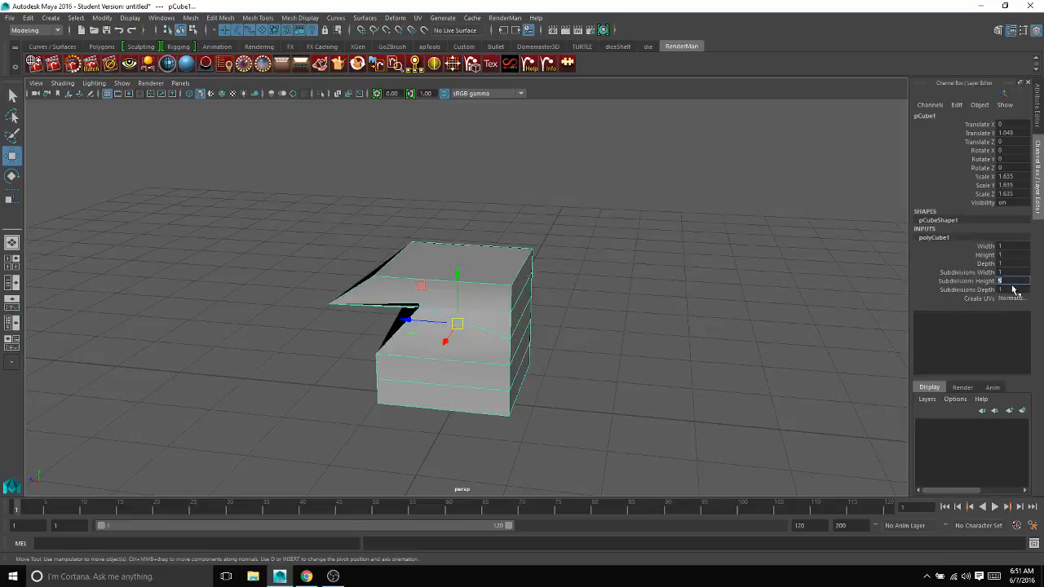
alt+drag(688, 302, 637, 306)
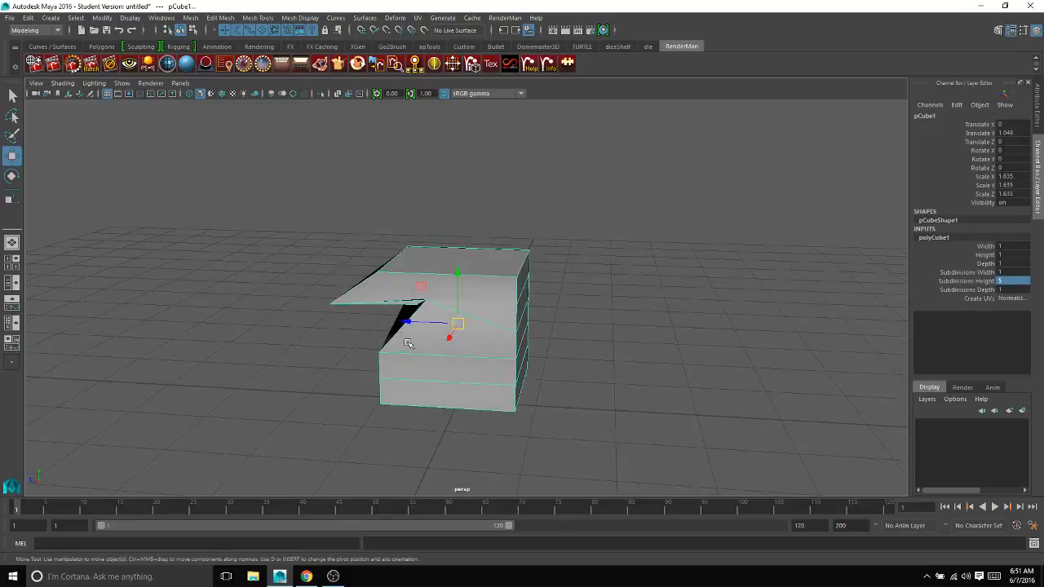
key(ctrl+z)
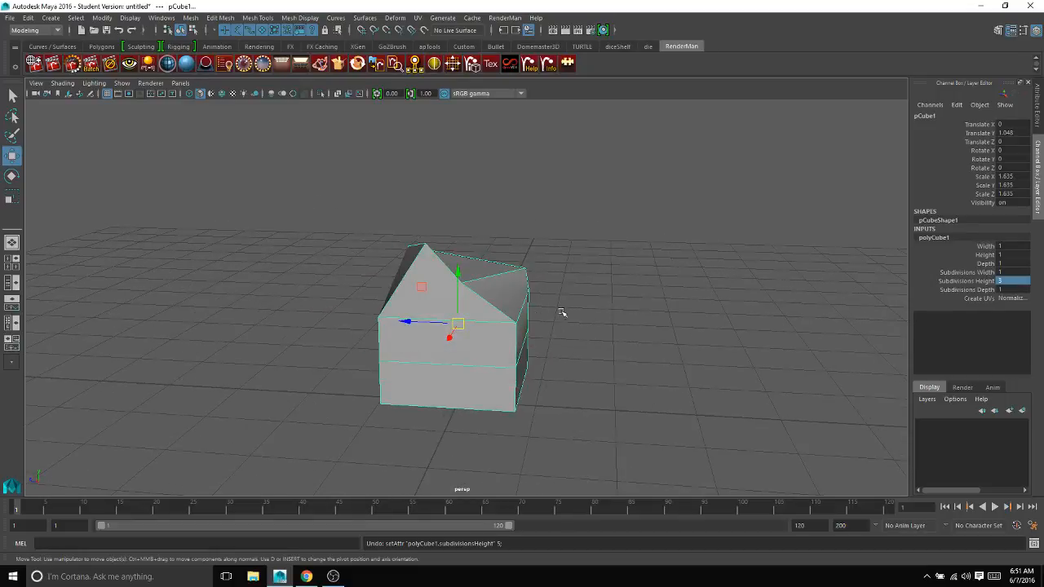
alt+drag(562, 313, 633, 329)
alt+drag(411, 338, 405, 336)
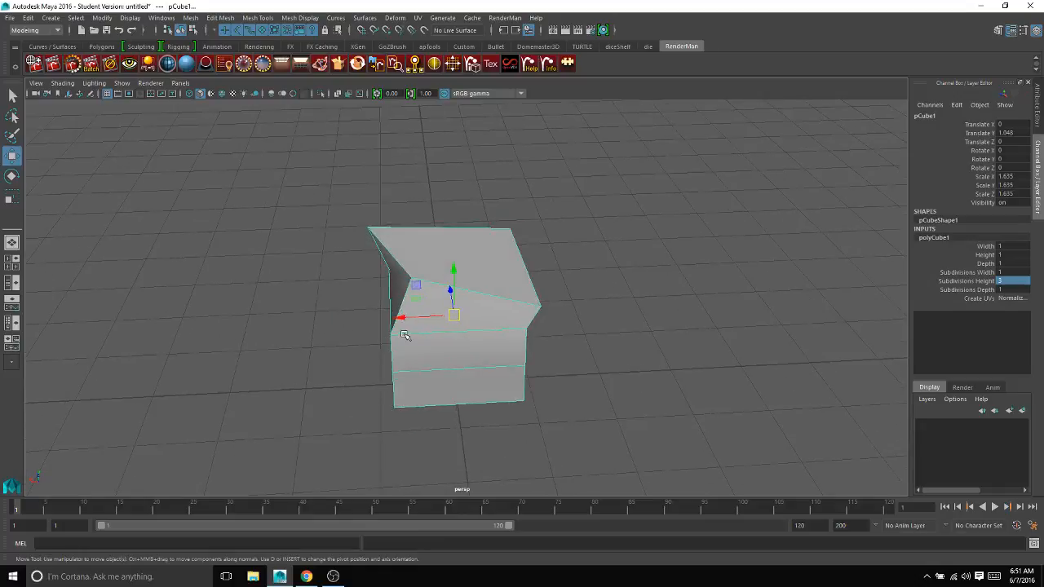
alt+drag(397, 351, 487, 252)
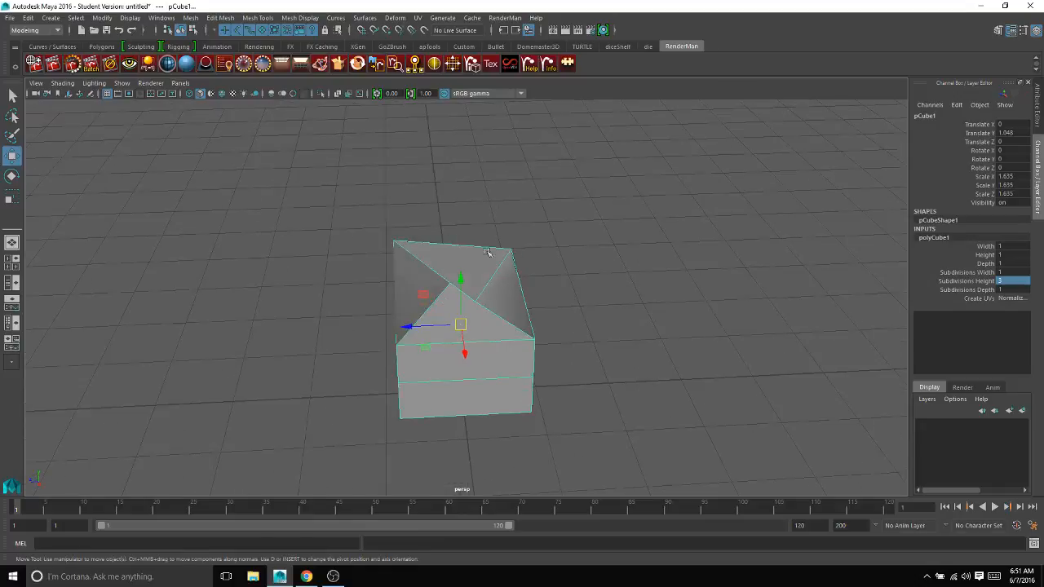
alt+drag(470, 328, 483, 266)
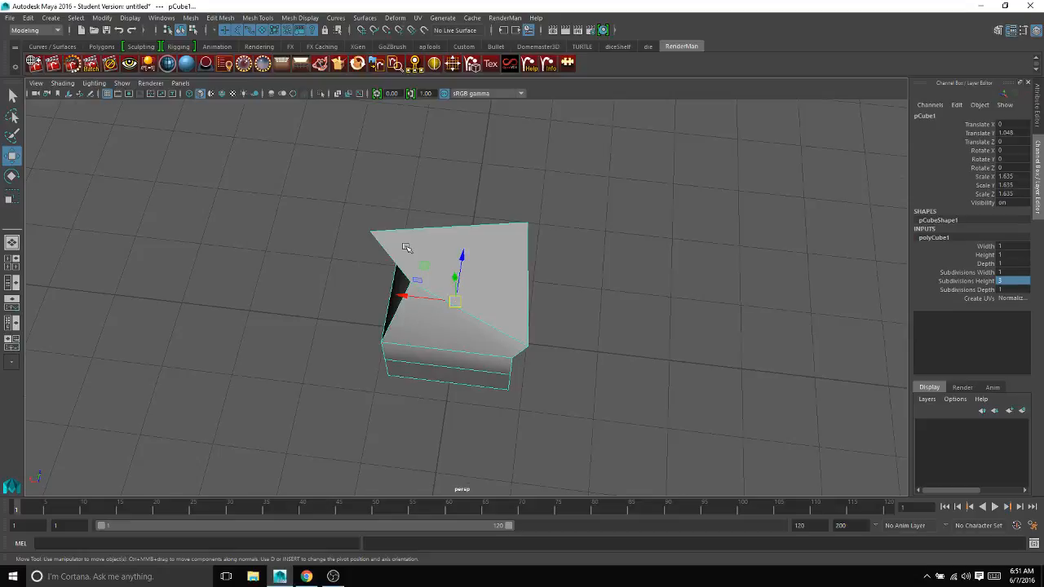
alt+drag(400, 229, 520, 234)
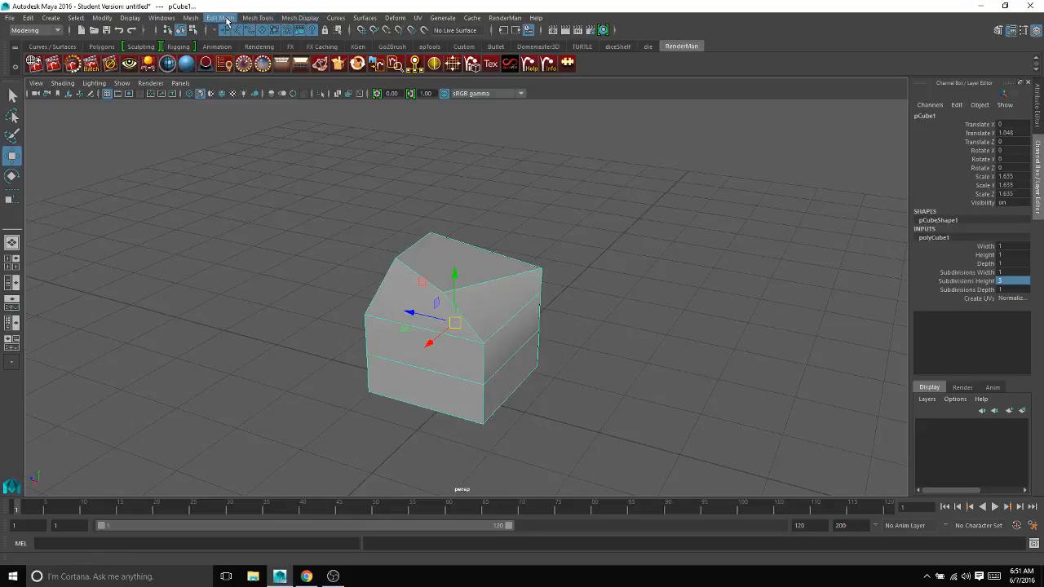
- Choose the Modeling menu set and look through its mesh editing commands
click(44, 31)
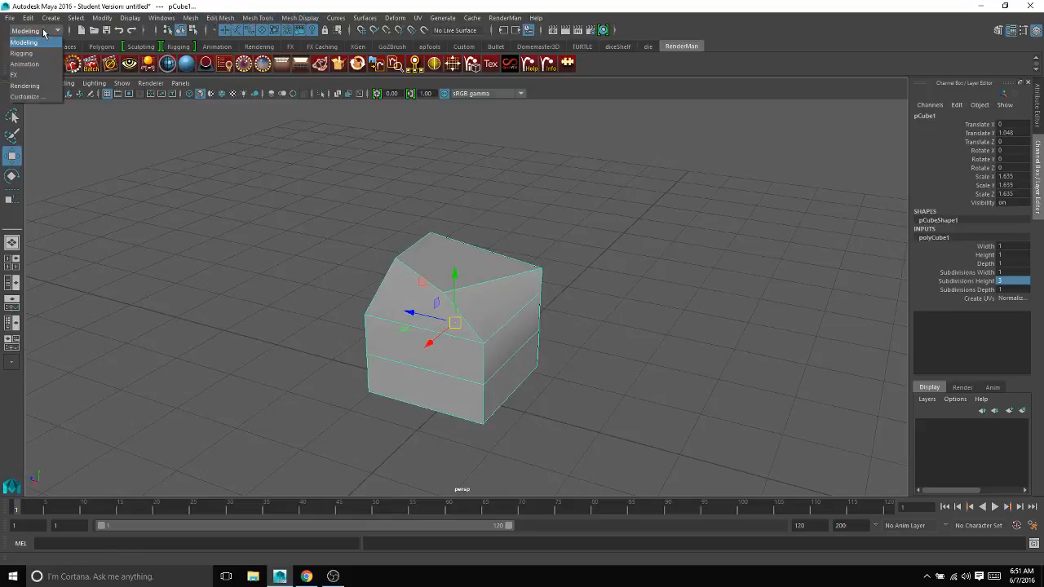
click(44, 43)
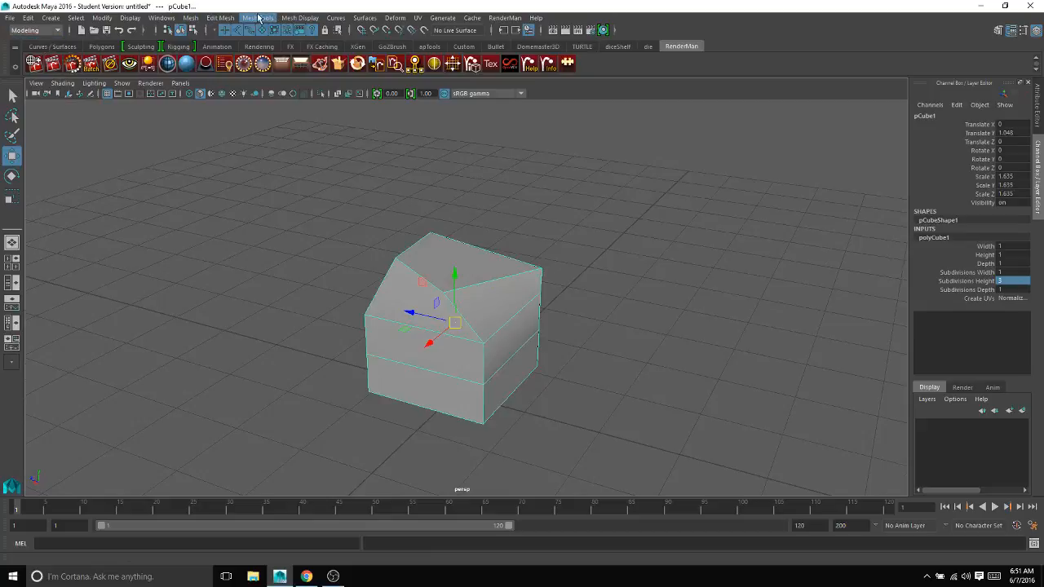
click(217, 18)
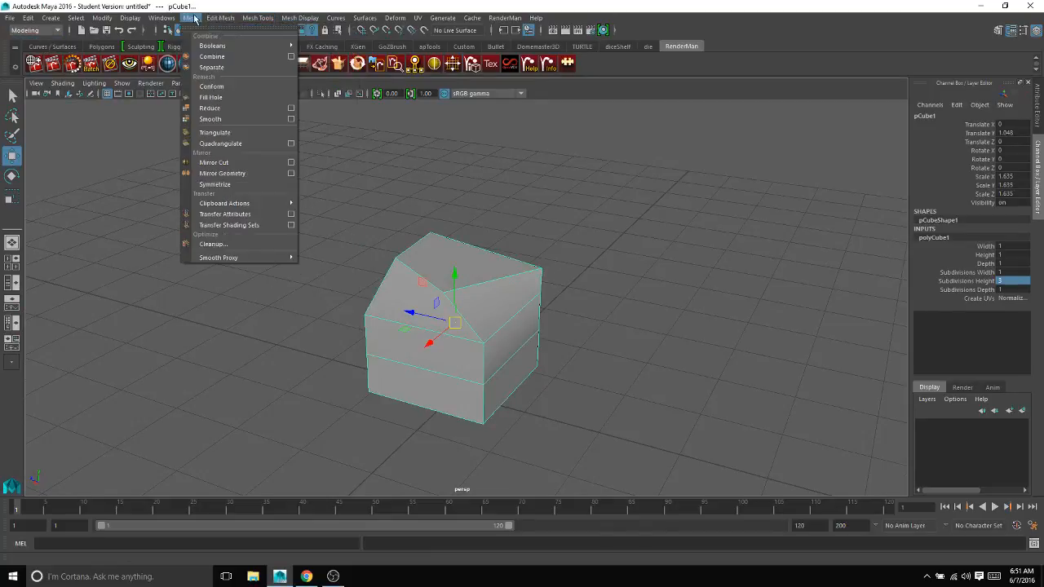
mouse_move(305, 15)
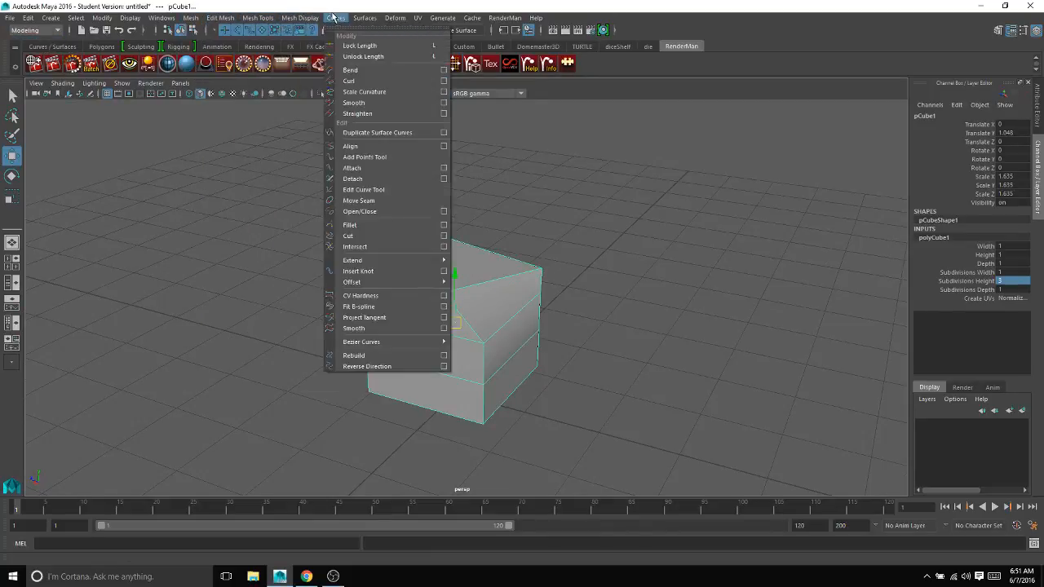
mouse_move(201, 18)
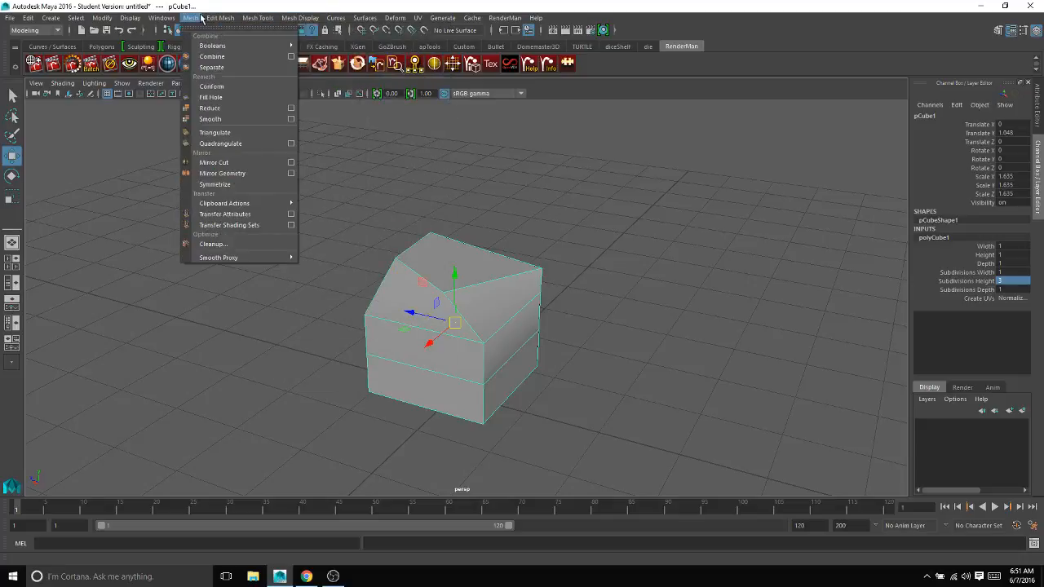
mouse_move(259, 18)
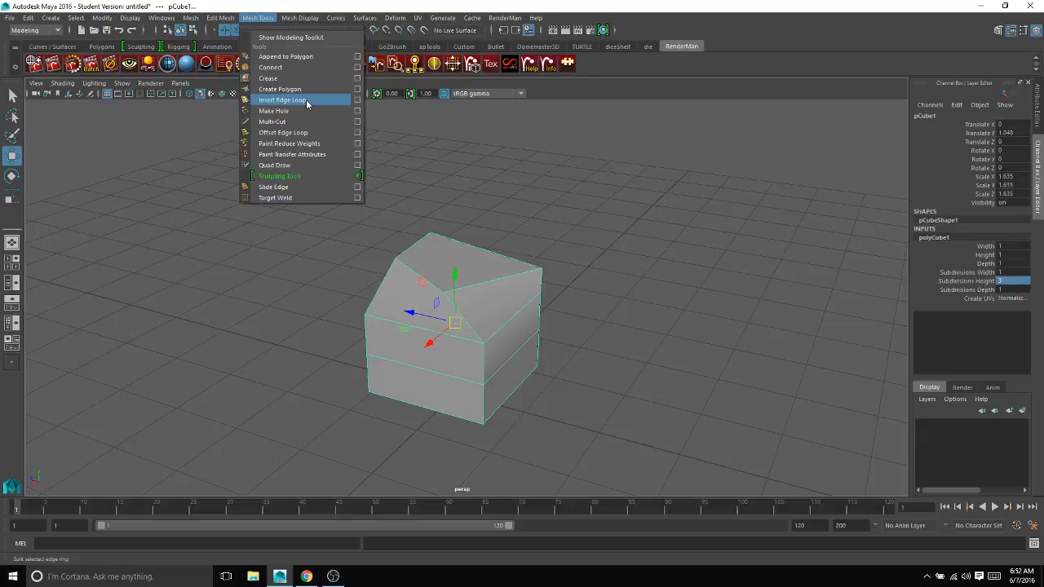
- Insert two vertical edge loops around the deformed cube that cross on its top, using the Insert Edge Loop tool
click(306, 99)
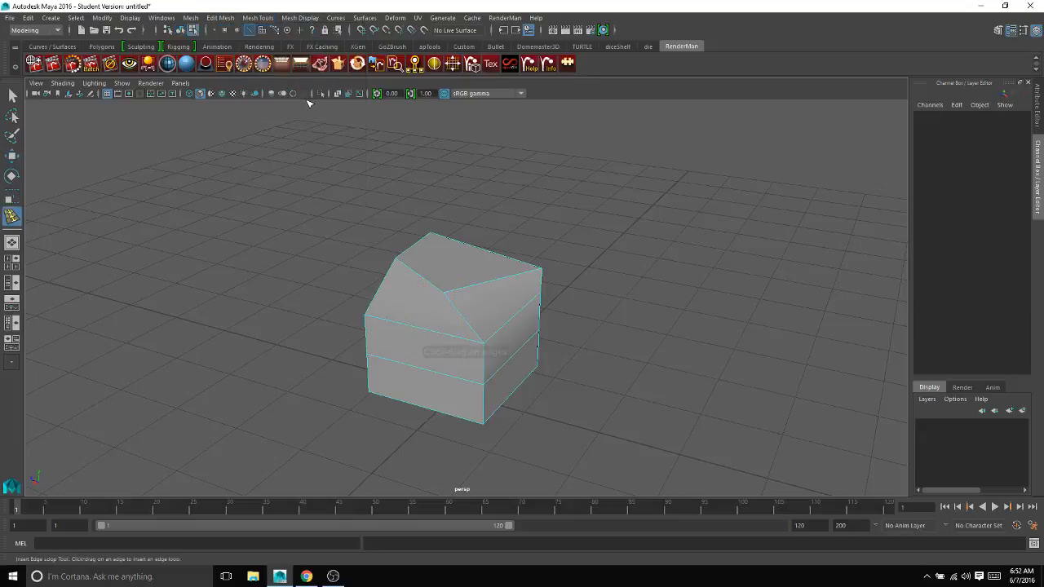
drag(500, 285, 421, 319)
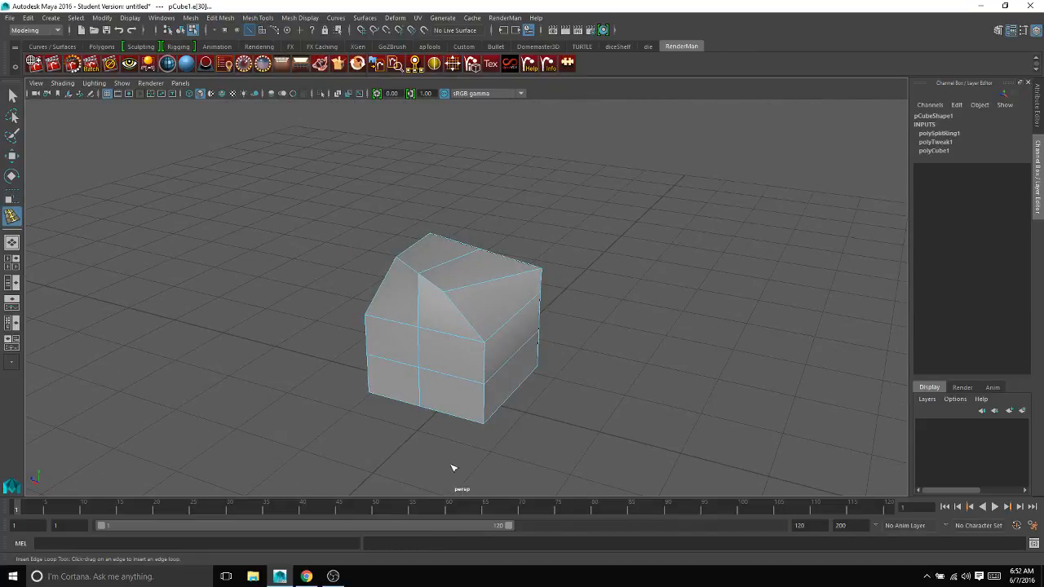
alt+drag(453, 468, 555, 408)
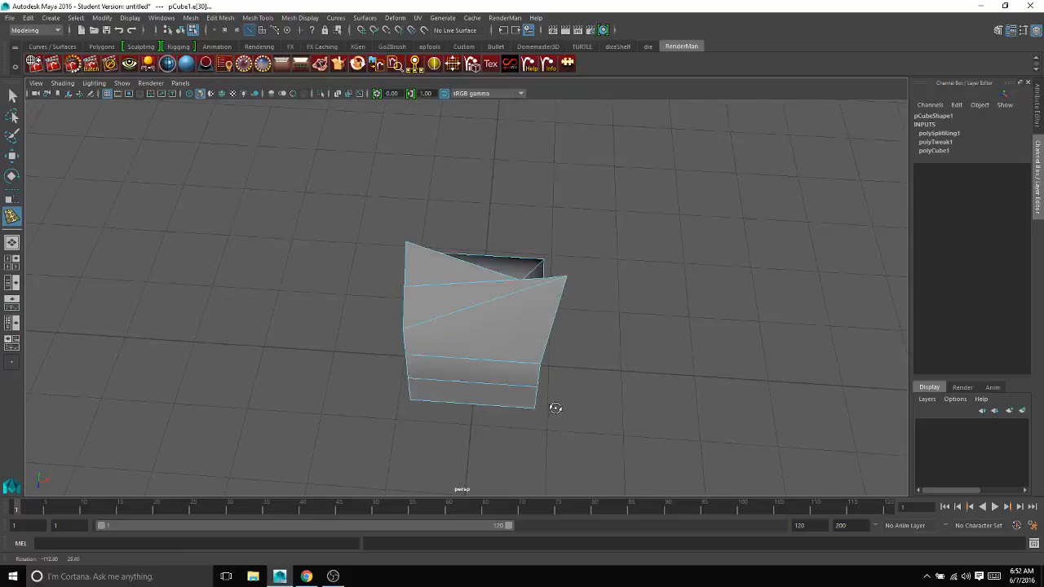
click(479, 310)
alt+drag(478, 307, 671, 284)
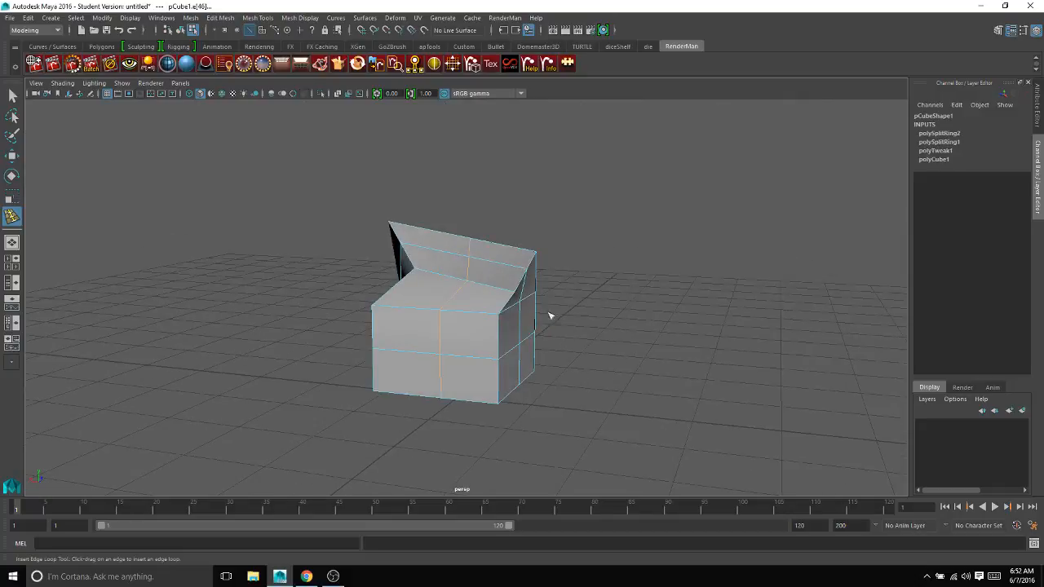
- Leave the edge loop tool, switch to vertex mode and move an edge-loop vertex on the top rim outward
key(q)
mouse_move(465, 285)
right_down()
mouse_move(441, 278)
mouse_move(477, 283)
right_up()
alt+drag(468, 284, 553, 398)
click(494, 312)
key(w)
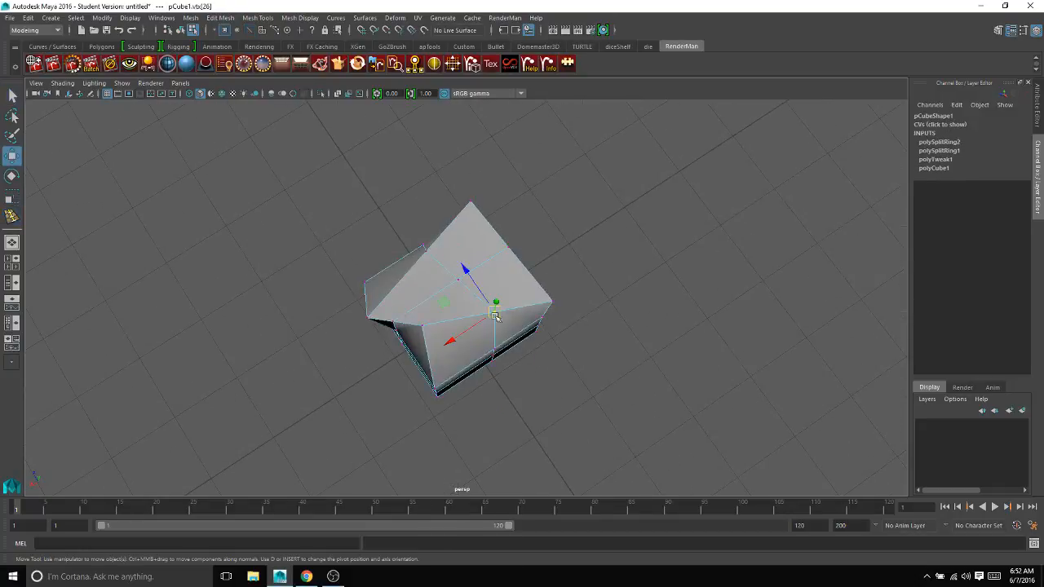
drag(494, 312, 528, 346)
- Move the loop vertices on the cube's top outward and lower the top centre vertex along Y into the cube
click(458, 279)
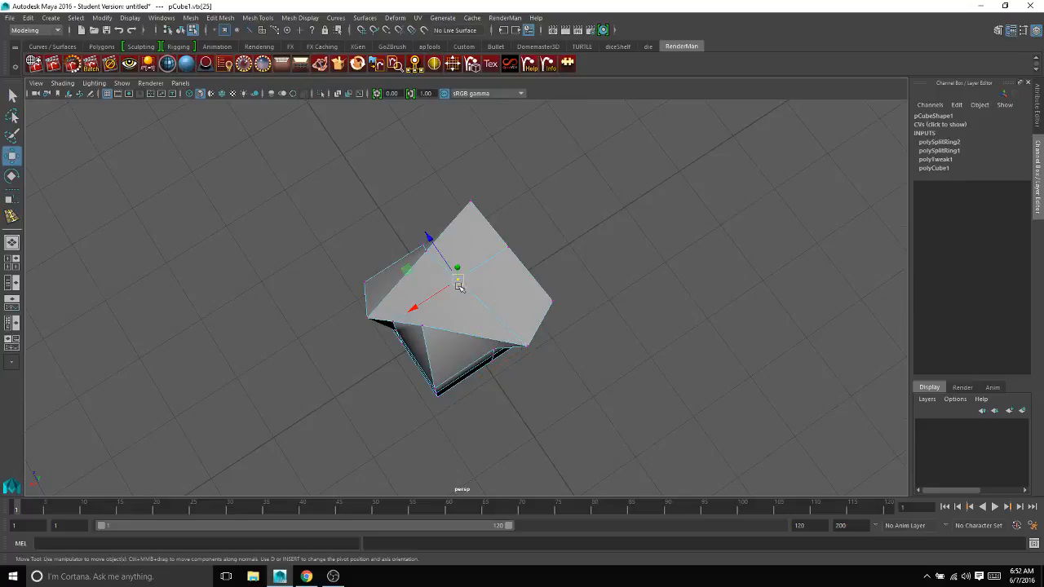
drag(459, 282, 565, 315)
click(491, 325)
alt+drag(517, 352, 452, 249)
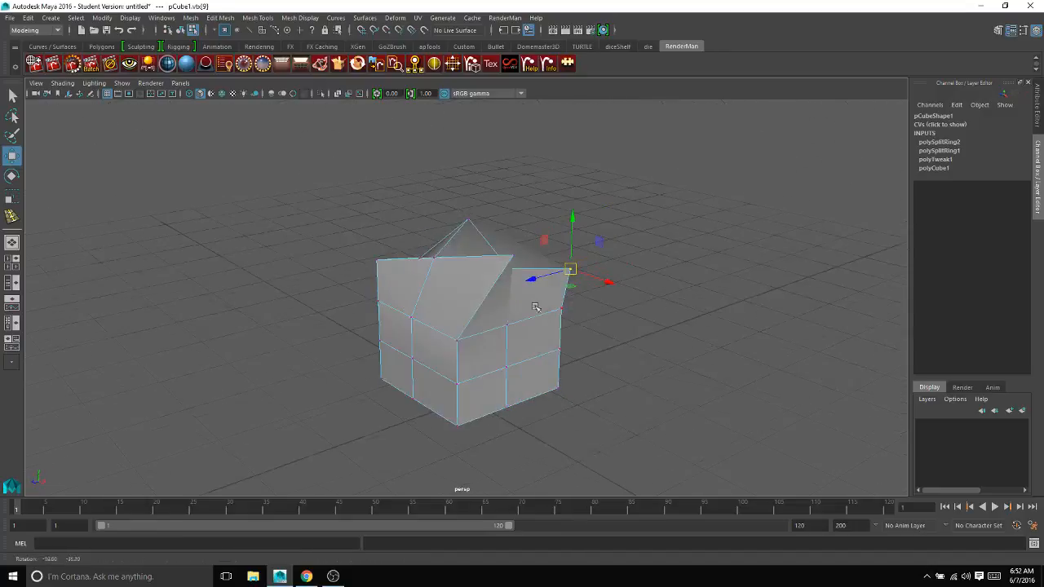
click(463, 217)
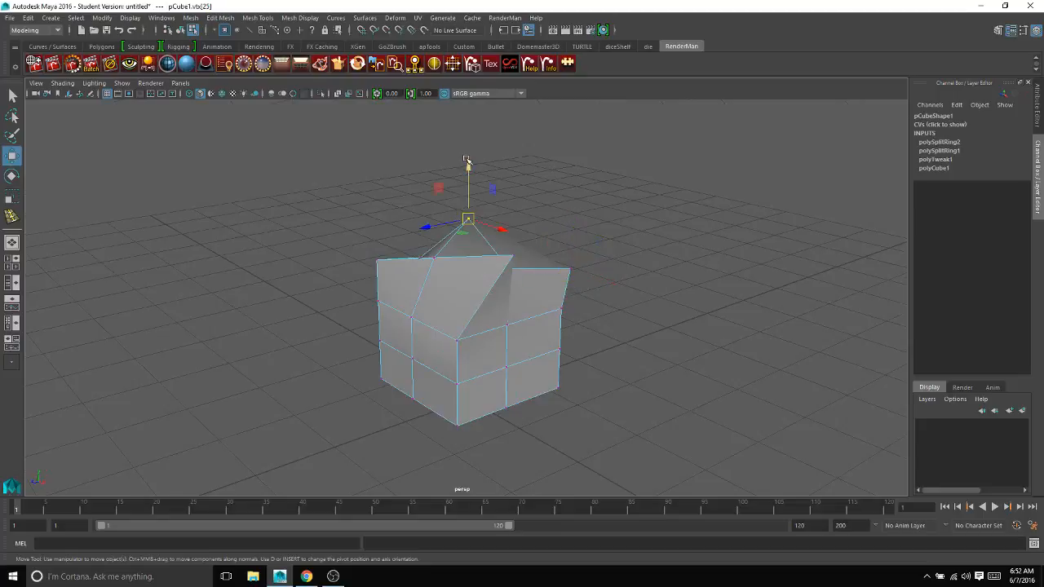
drag(468, 169, 623, 260)
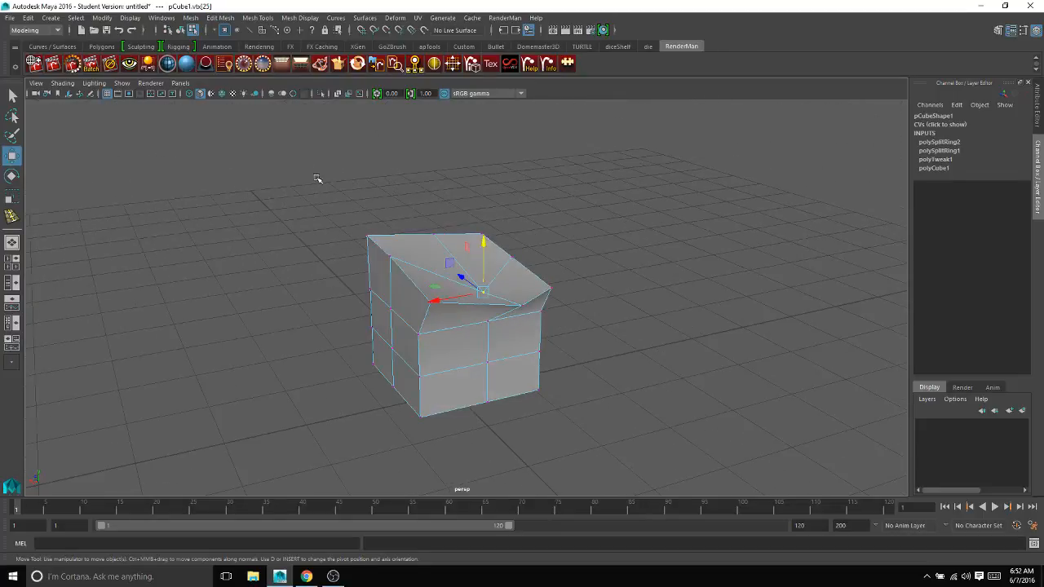
- With the Multi-Cut tool, place a line of cut points across the vertical edges of the cube's upper row
click(285, 18)
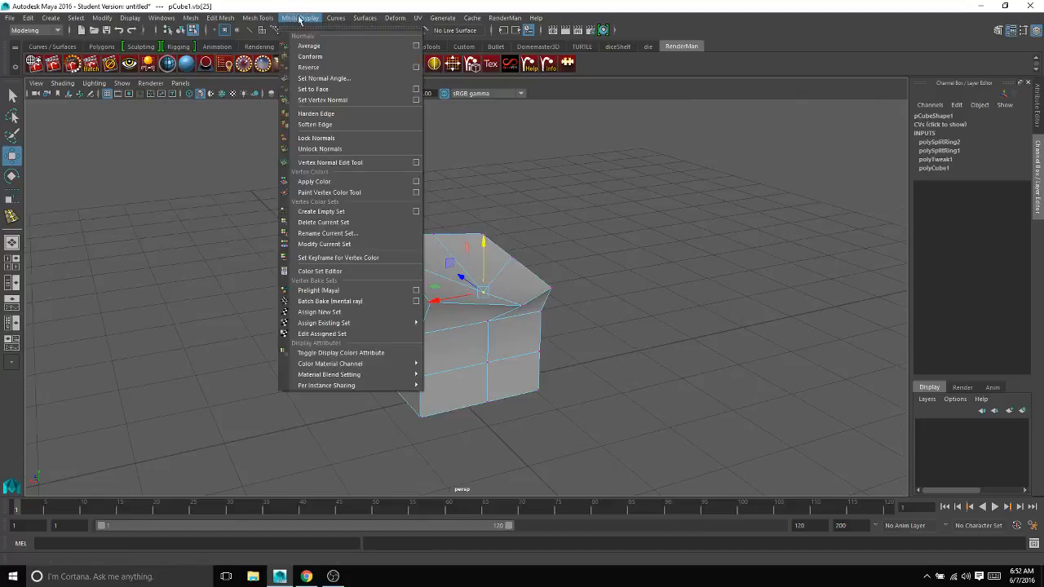
mouse_move(258, 18)
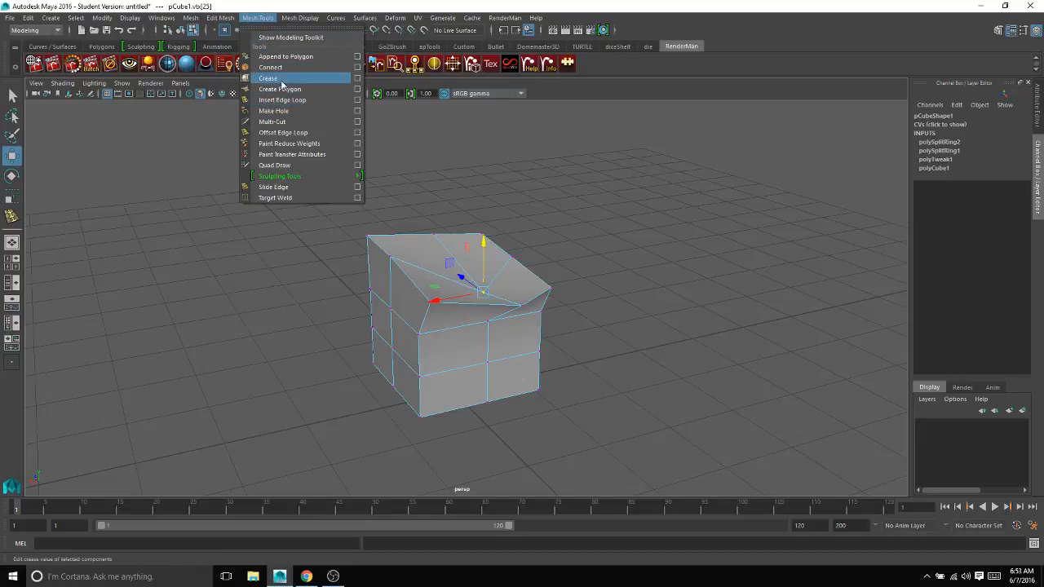
click(281, 124)
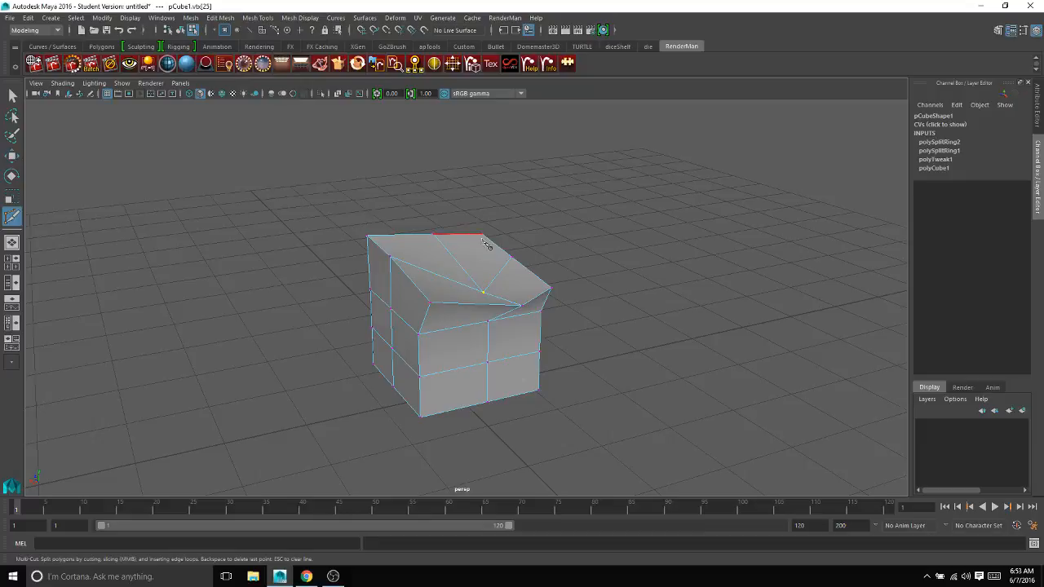
alt+drag(590, 240, 371, 265)
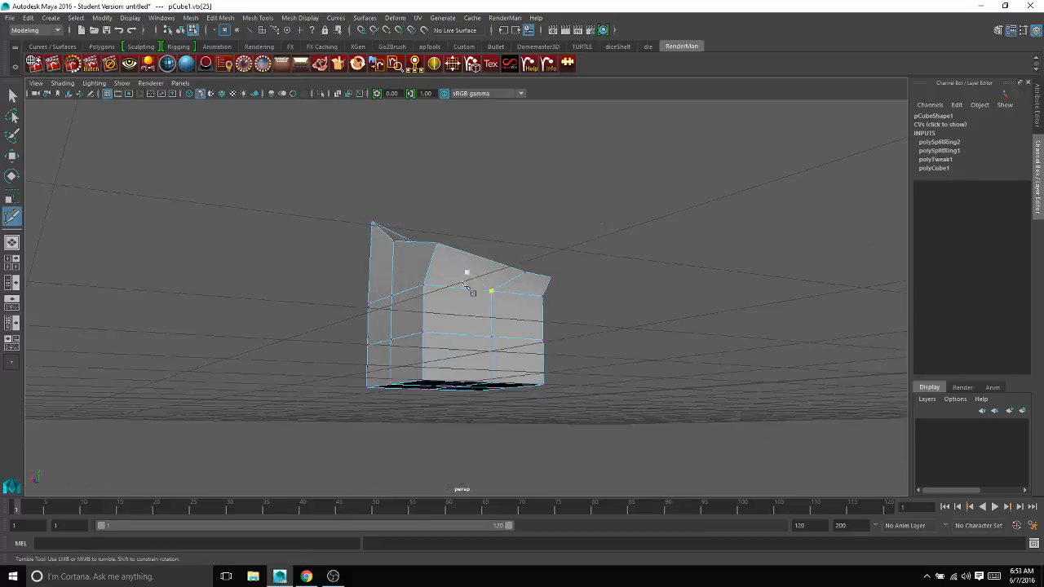
alt+drag(467, 282, 482, 308)
click(480, 290)
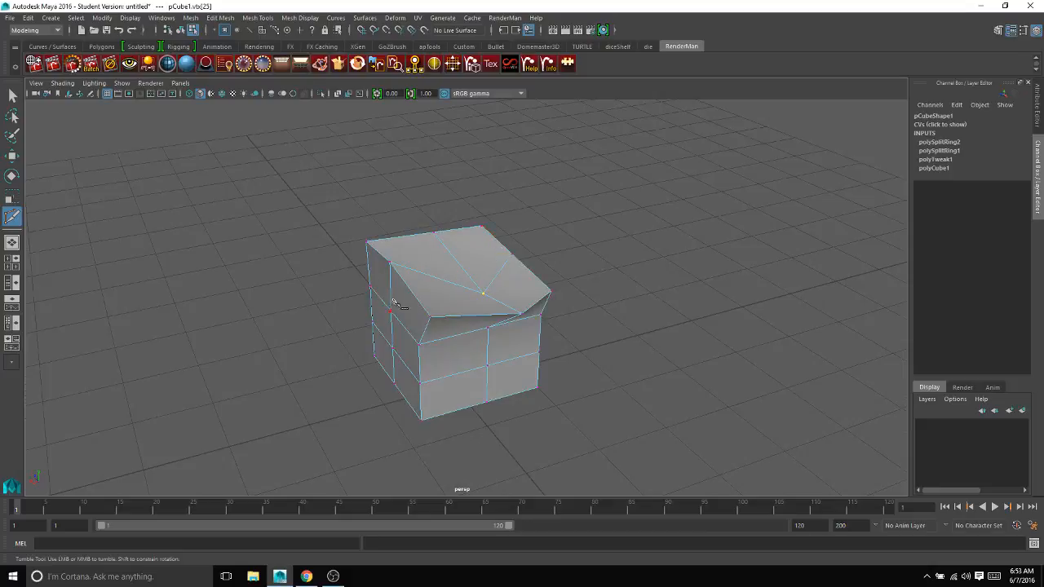
alt+drag(400, 303, 411, 269)
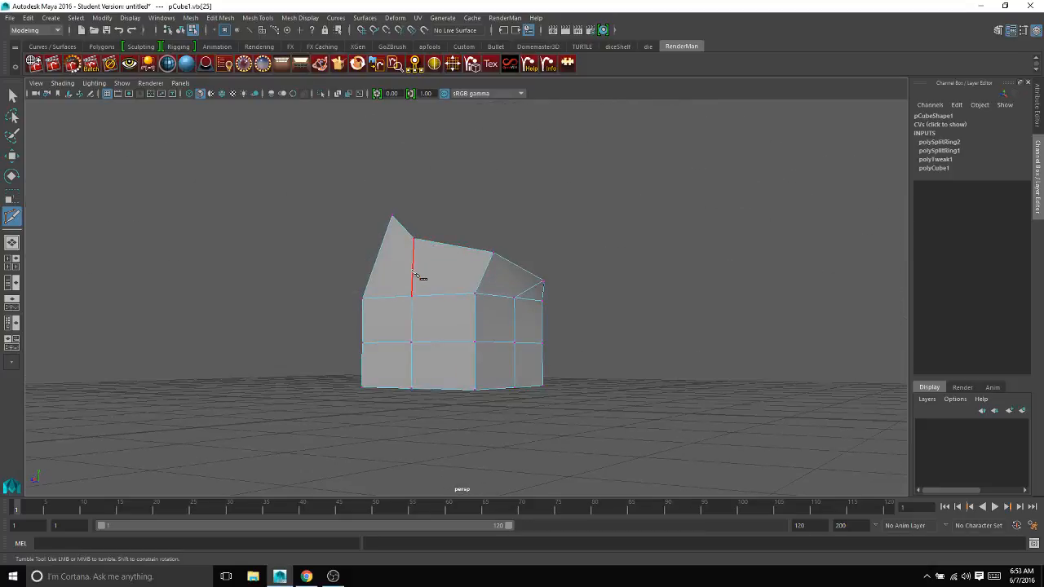
click(413, 270)
click(484, 278)
alt+drag(500, 305, 470, 325)
click(486, 287)
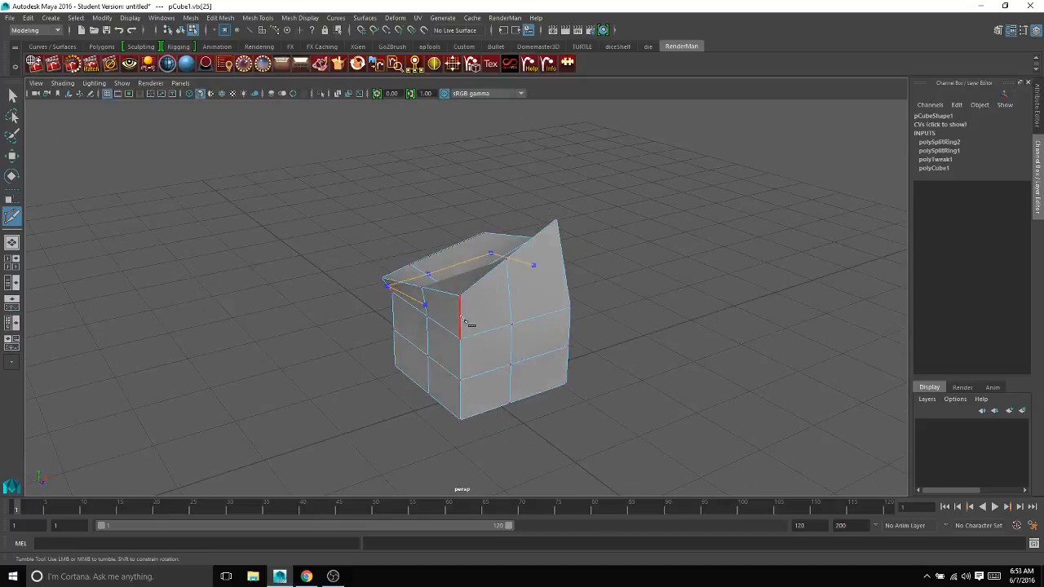
click(462, 318)
- Continue the cut line around the remaining upper sides, close it at its starting point, apply the cut and leave the tool
alt+drag(596, 264, 538, 280)
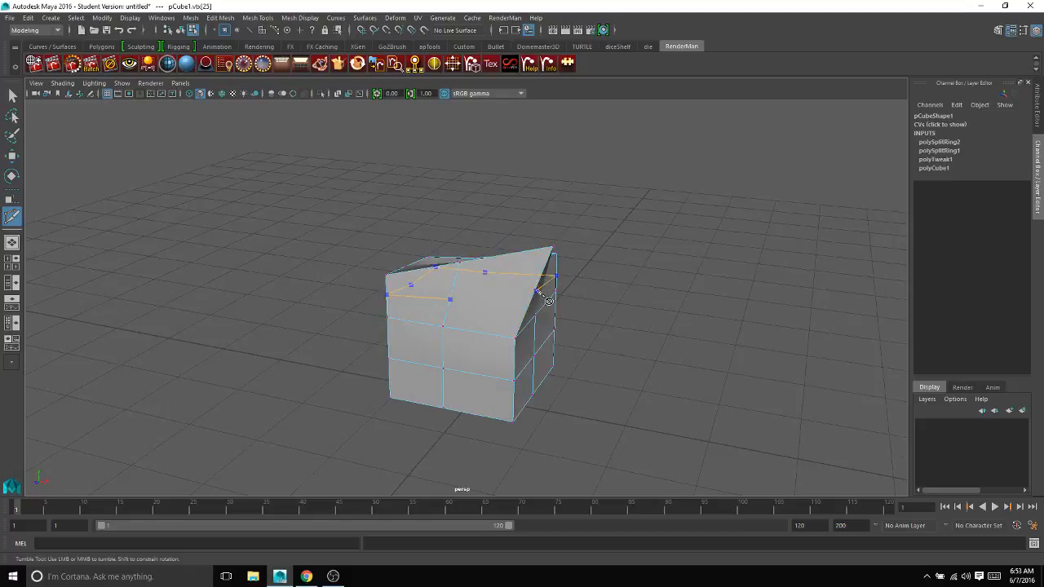
alt+drag(543, 293, 464, 315)
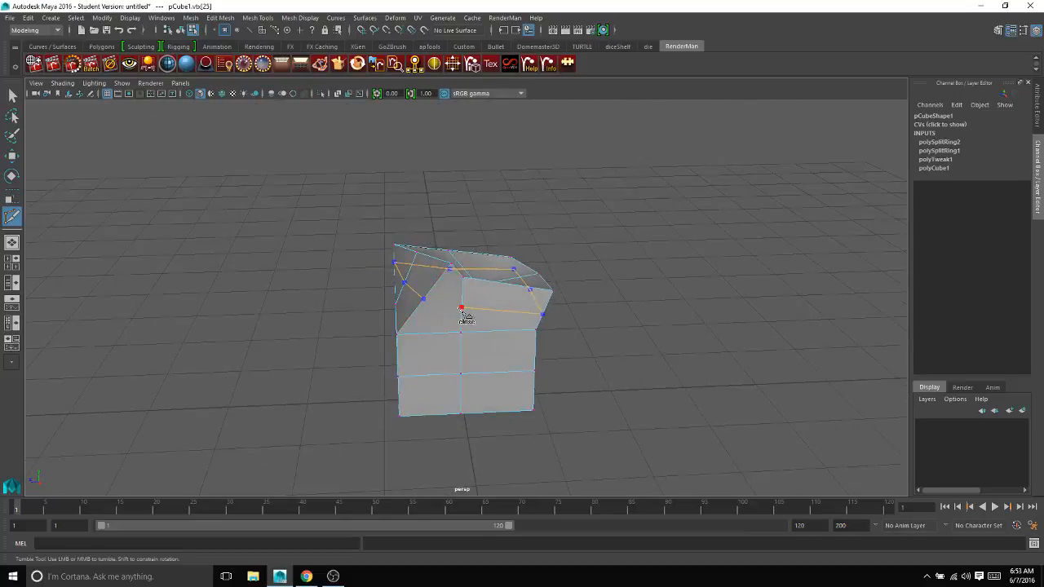
click(462, 308)
alt+drag(478, 354, 580, 330)
alt+drag(473, 325, 417, 301)
key(Return)
click(12, 95)
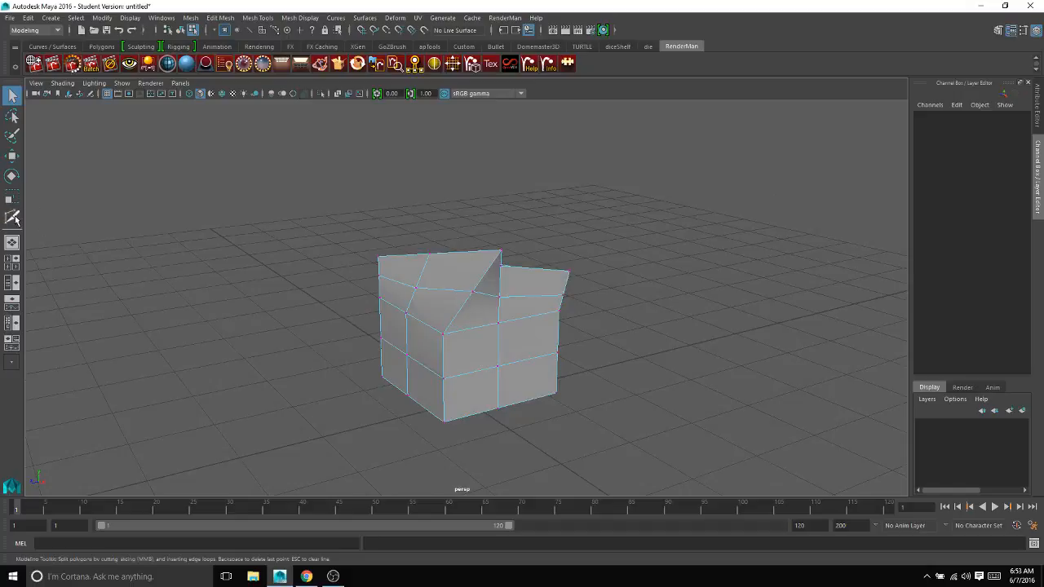
- Multi-Cut a line from the upper corner edge down one side, across the bottom corner and up the adjacent side
click(12, 216)
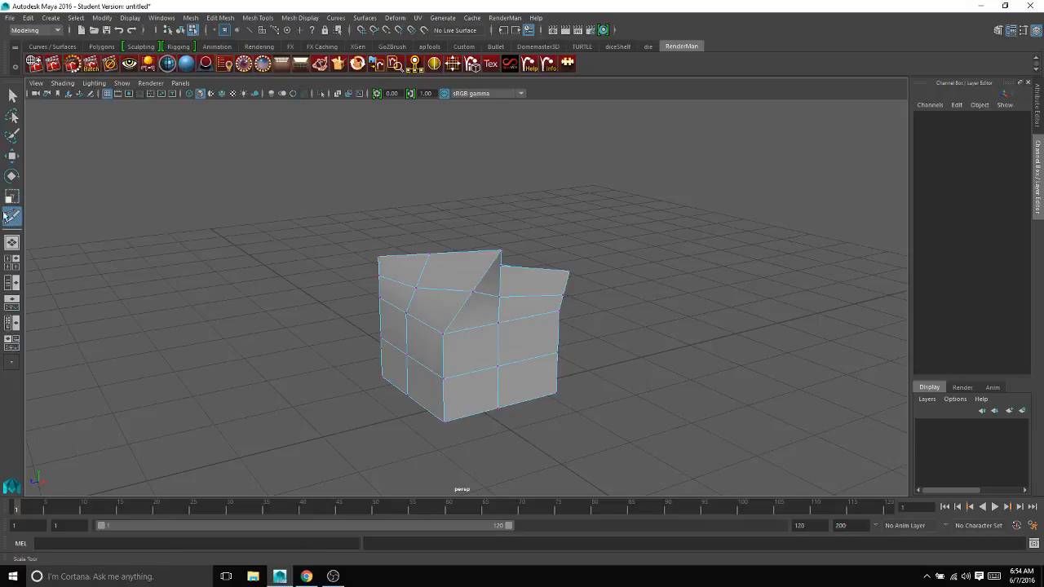
click(472, 291)
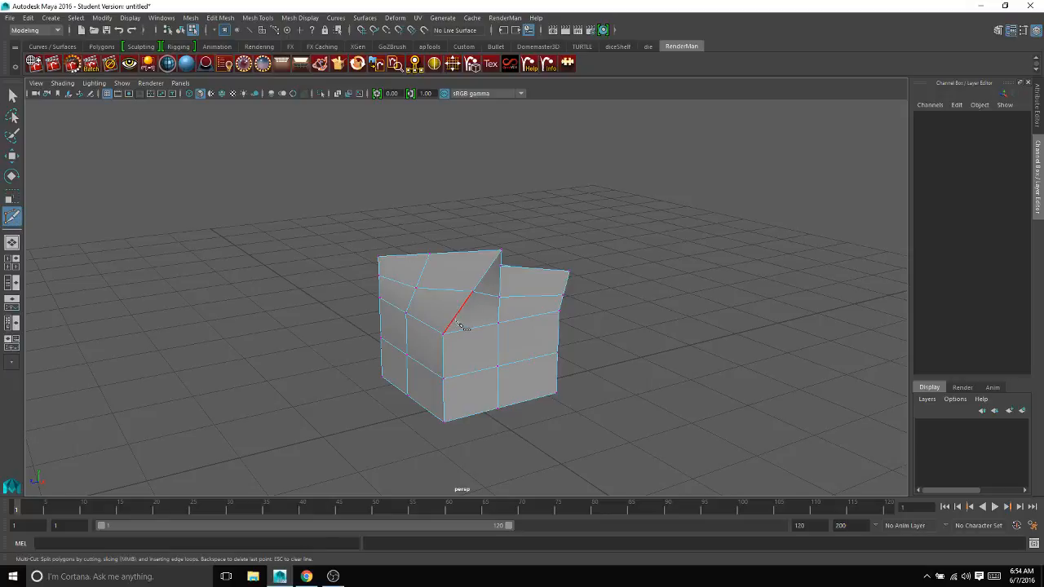
click(456, 320)
click(460, 331)
click(473, 372)
click(476, 414)
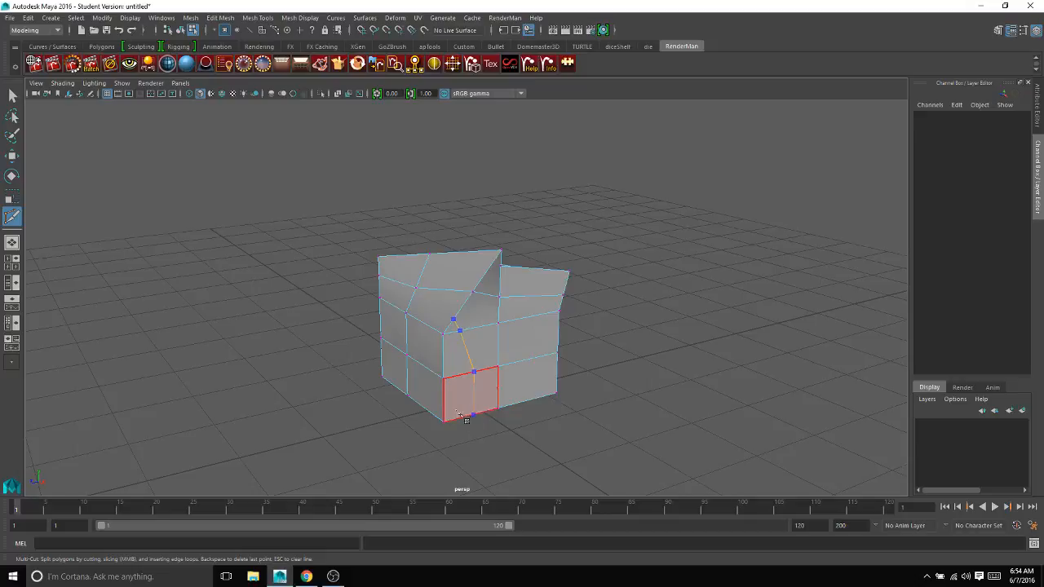
alt+drag(466, 412, 495, 329)
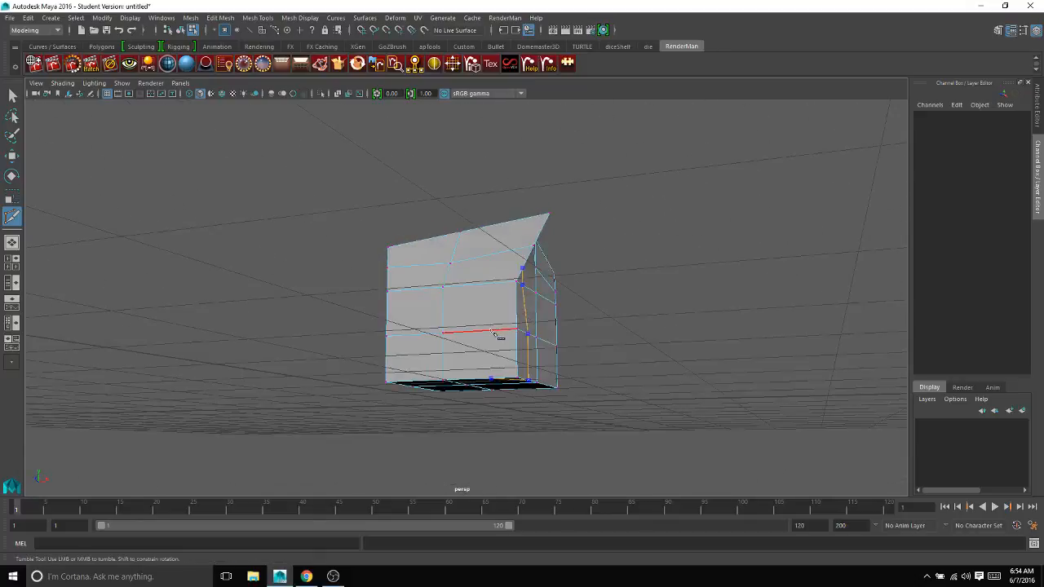
click(489, 332)
alt+drag(494, 291, 471, 362)
key(Return)
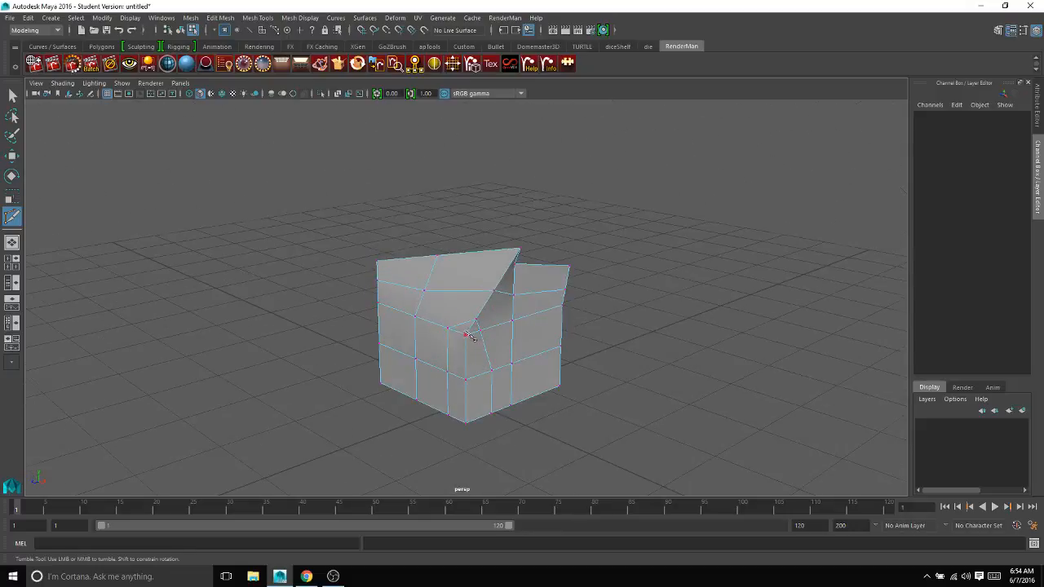
- In edge mode, delete the short slanted edge rising from the top of the cube's front corner
alt+drag(472, 336, 493, 345)
scroll(479, 381, up, 3)
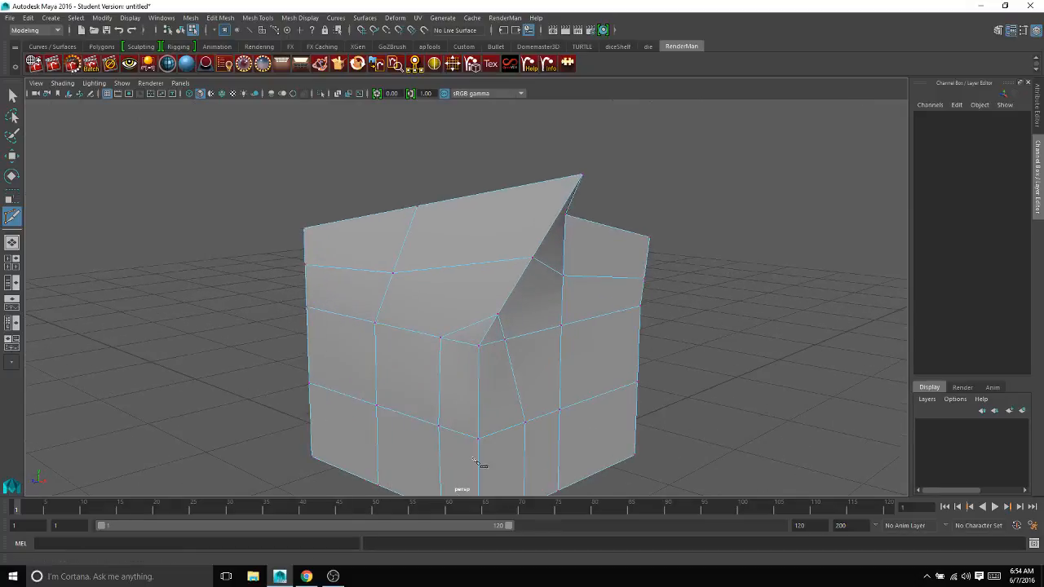
key(q)
right_drag(484, 261, 485, 234)
click(489, 332)
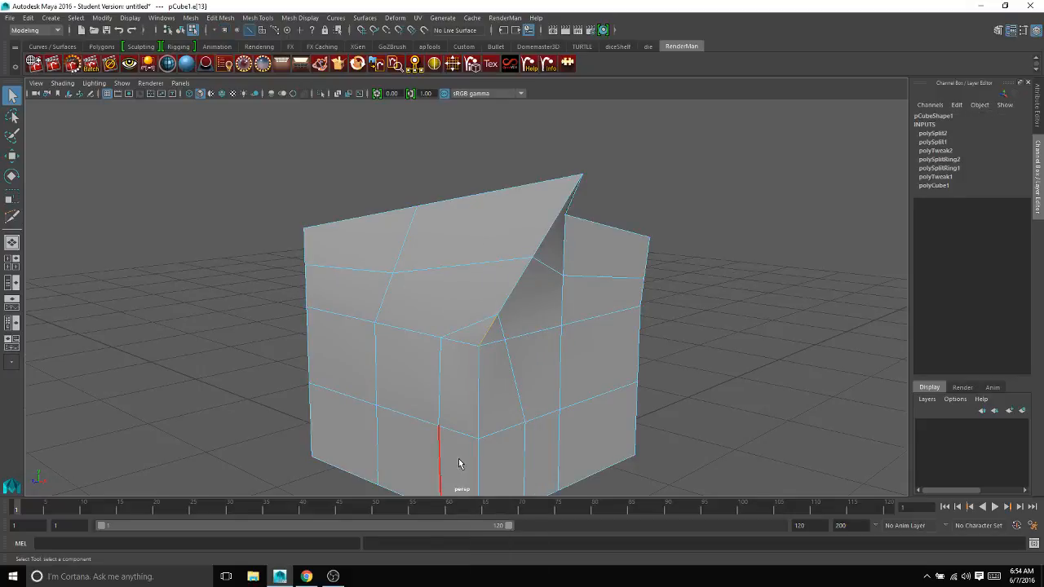
key(Delete)
- In vertex mode, move the vertex at the top of the front corner edge outward
alt+drag(490, 214, 432, 291)
right_drag(396, 263, 364, 263)
click(395, 287)
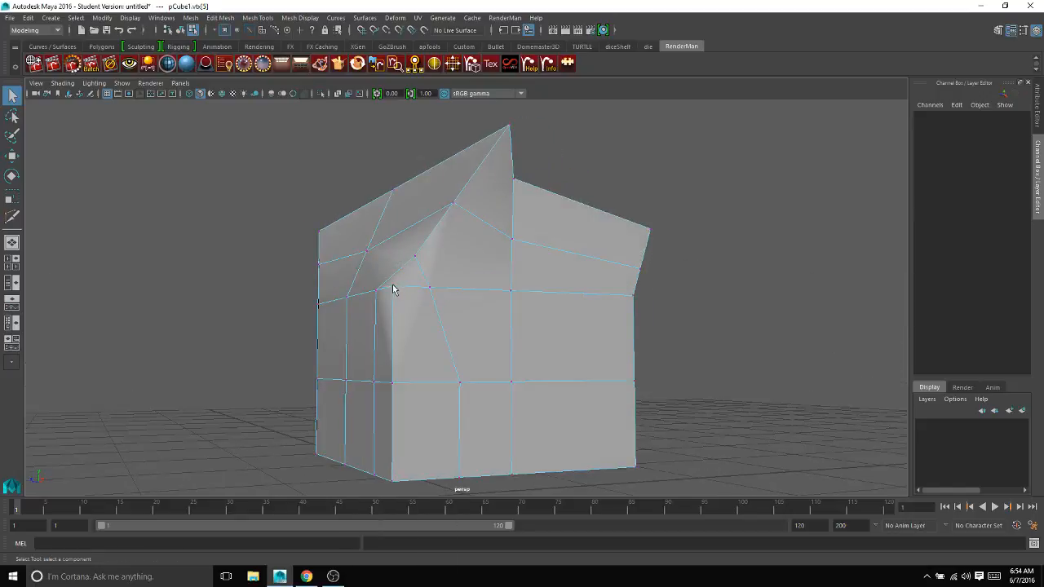
key(w)
drag(395, 288, 473, 249)
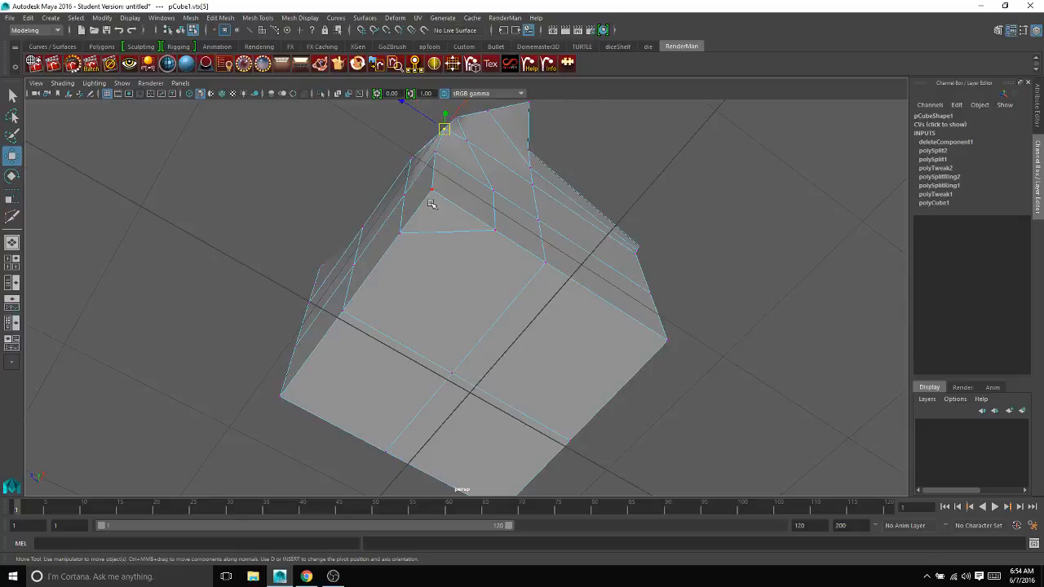
- Examine the underside in face mode, selecting the triangular corner face and the larger face beside it
alt+drag(435, 212, 461, 231)
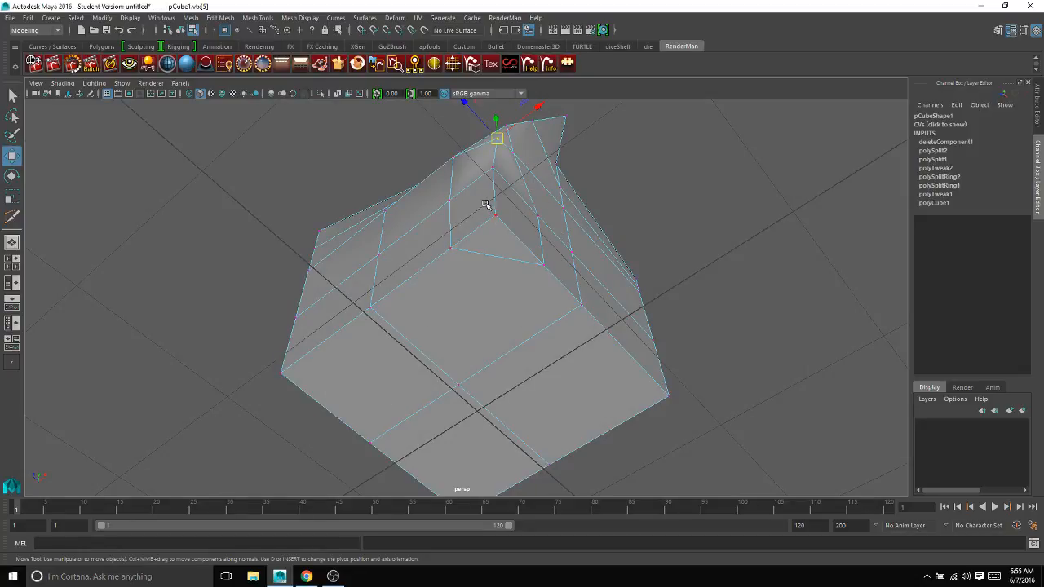
mouse_move(492, 227)
alt+mouse_down()
mouse_move(522, 259)
mouse_move(507, 275)
mouse_move(467, 258)
mouse_move(483, 211)
alt+mouse_up()
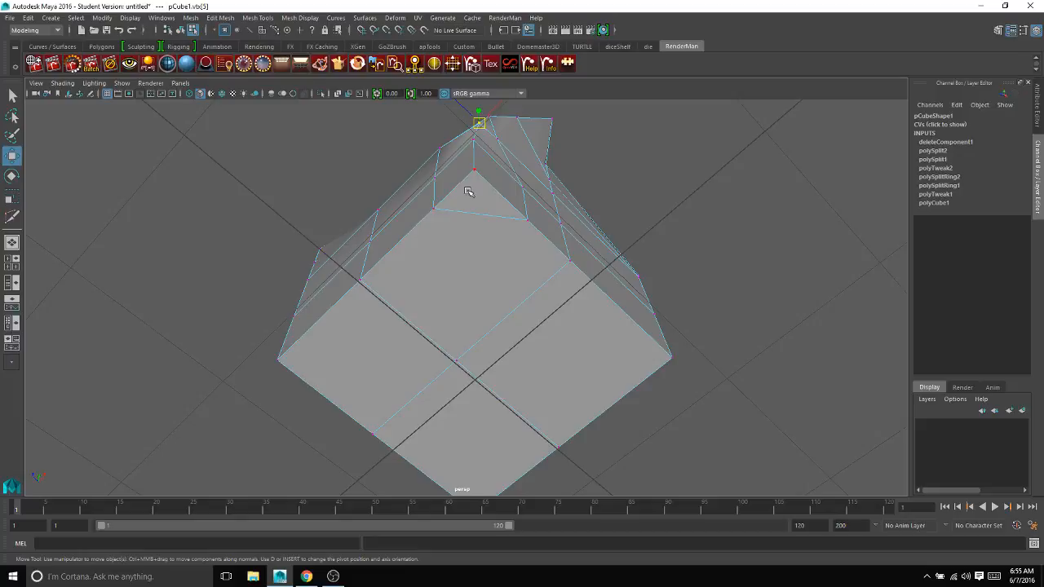
right_drag(468, 190, 468, 216)
click(474, 202)
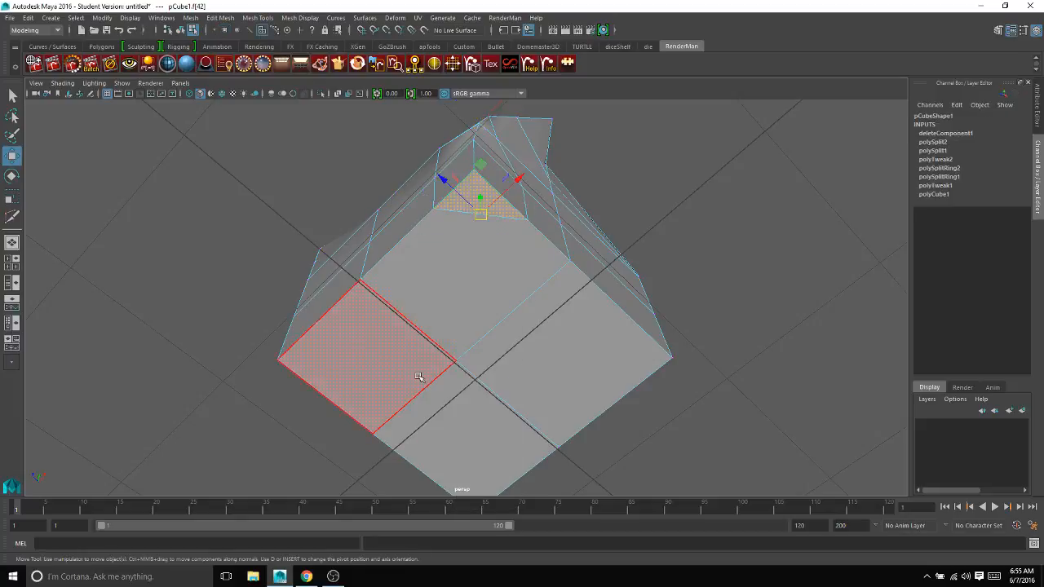
click(482, 268)
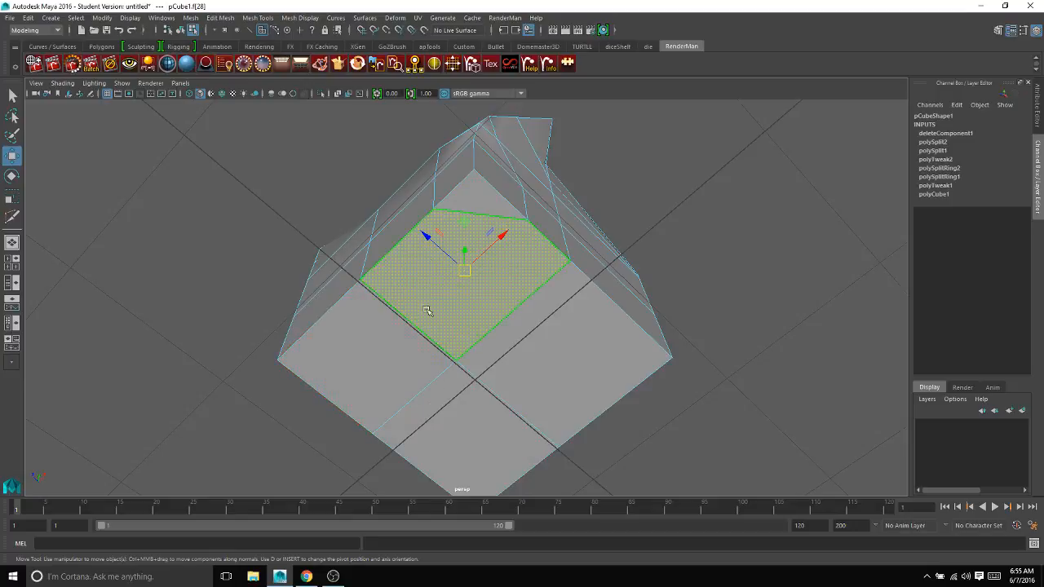
- Multi-Cut the underside from the corner vertex through the triangle's inner edge to the bottom's centre vertex, and leave the tool
click(13, 216)
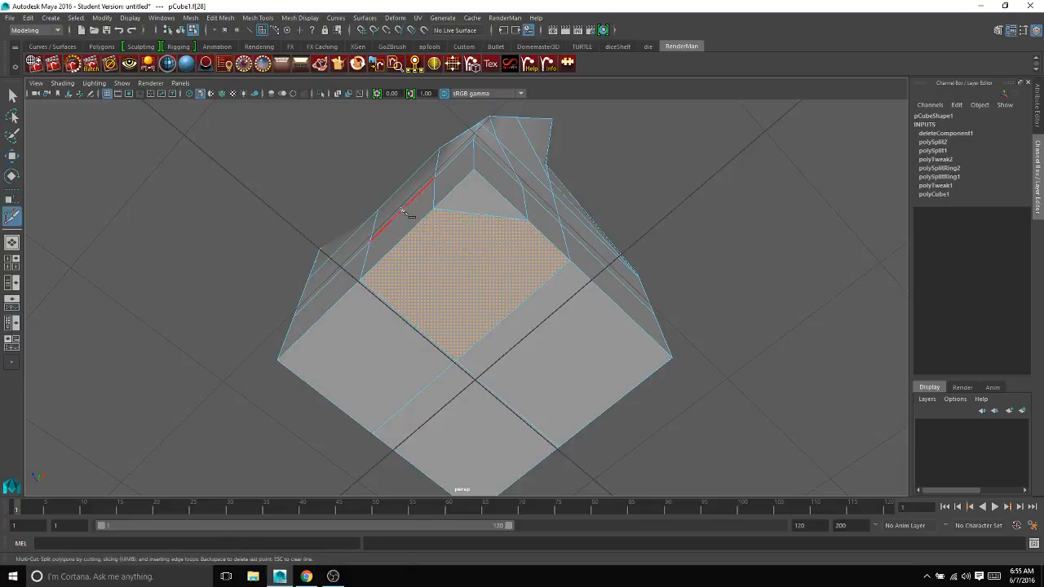
click(474, 170)
click(480, 215)
click(457, 364)
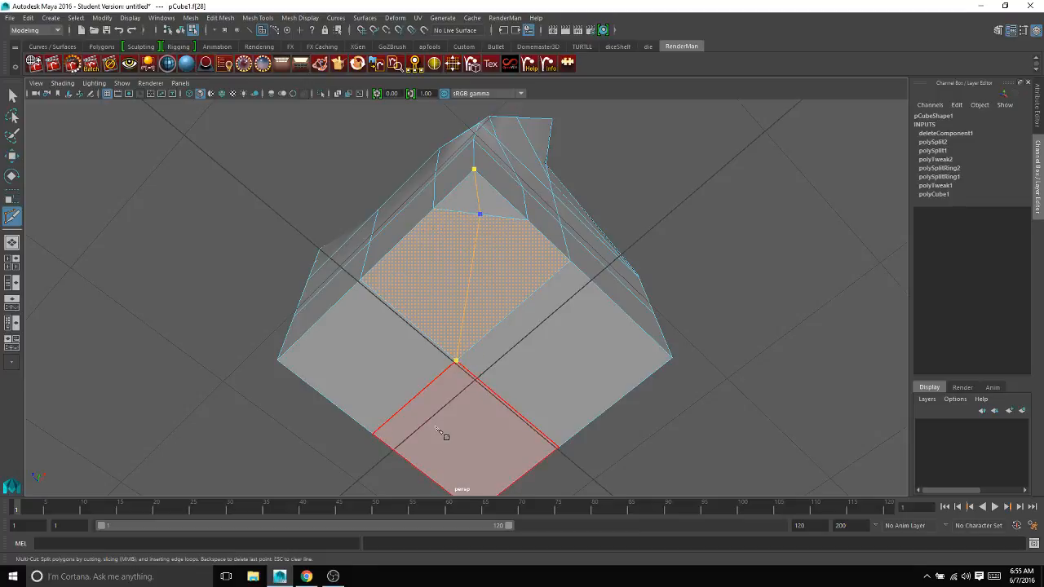
key(Return)
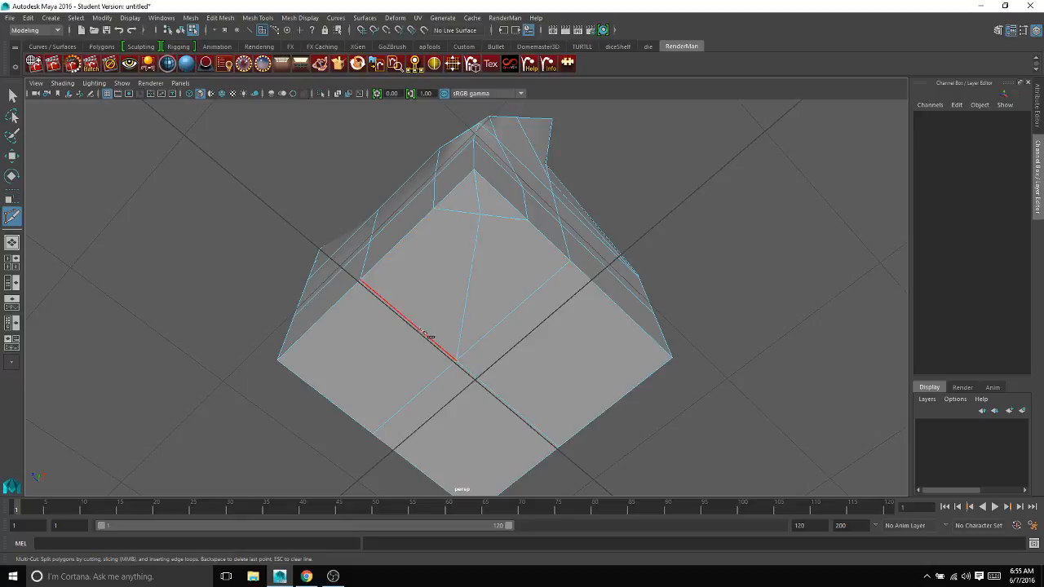
click(12, 96)
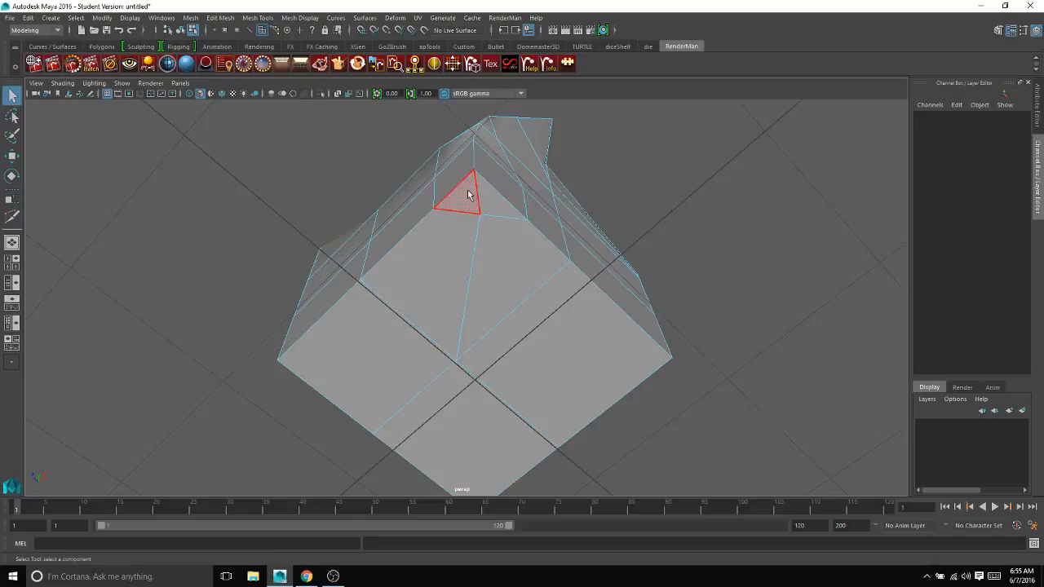
- Delete the short new edge between the bottom corner vertex and the triangle's inner edge
right_drag(478, 193, 426, 189)
click(479, 244)
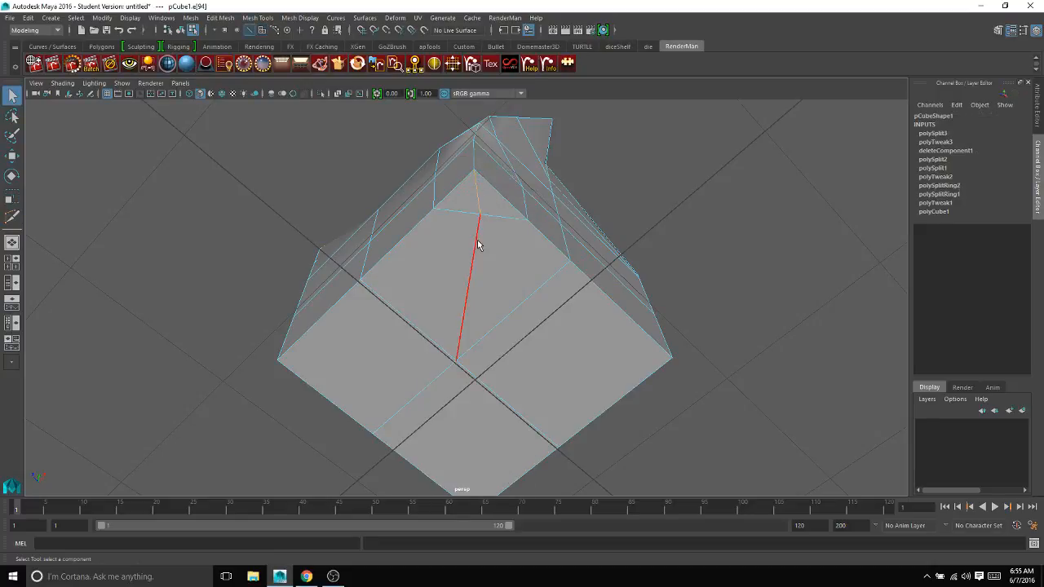
key(Delete)
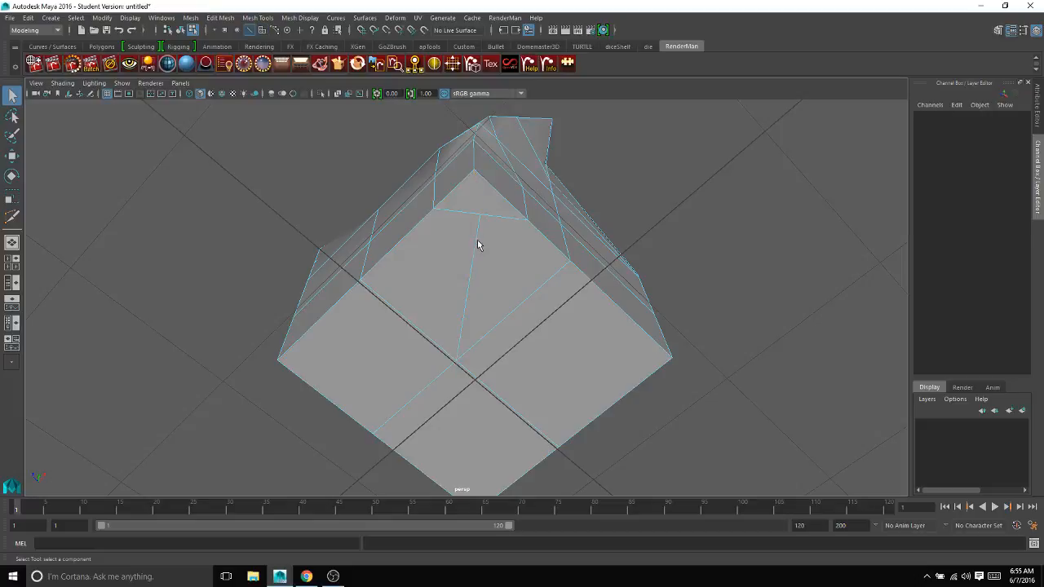
- In vertex mode, move the new vertex on the triangle's inner edge toward the middle of the underside
right_drag(480, 220, 461, 217)
click(481, 215)
key(w)
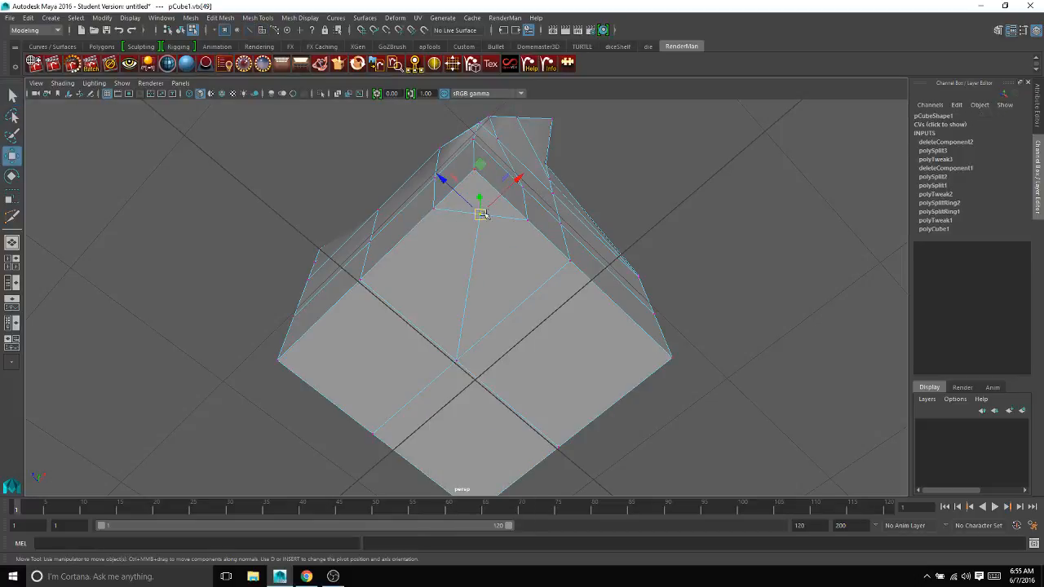
drag(481, 215, 446, 262)
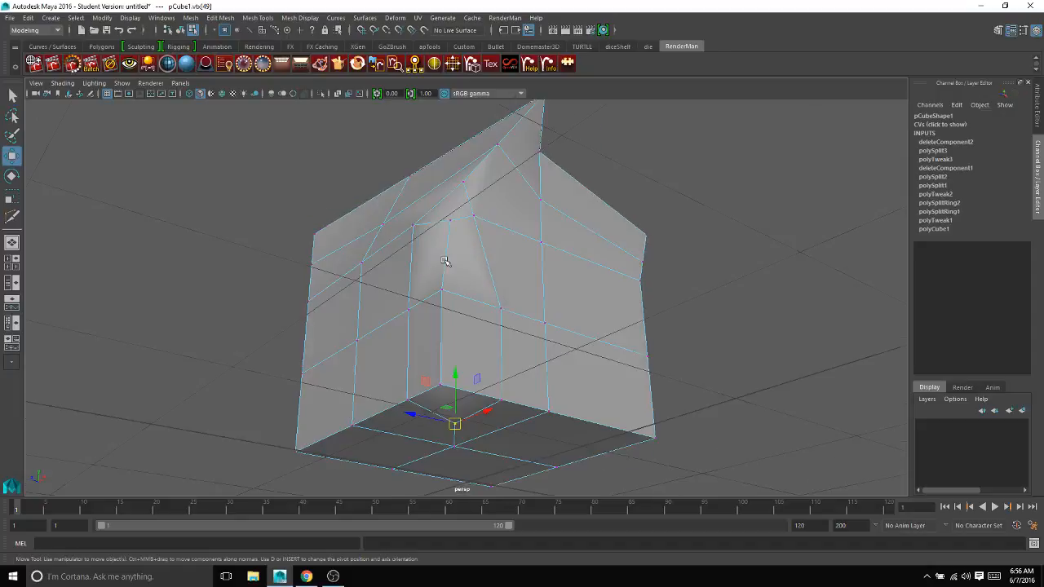
- Select the middle vertex on the deformed corner, just above the Multi-Cut area, and move it slightly inward toward the cube
alt+drag(586, 310, 583, 328)
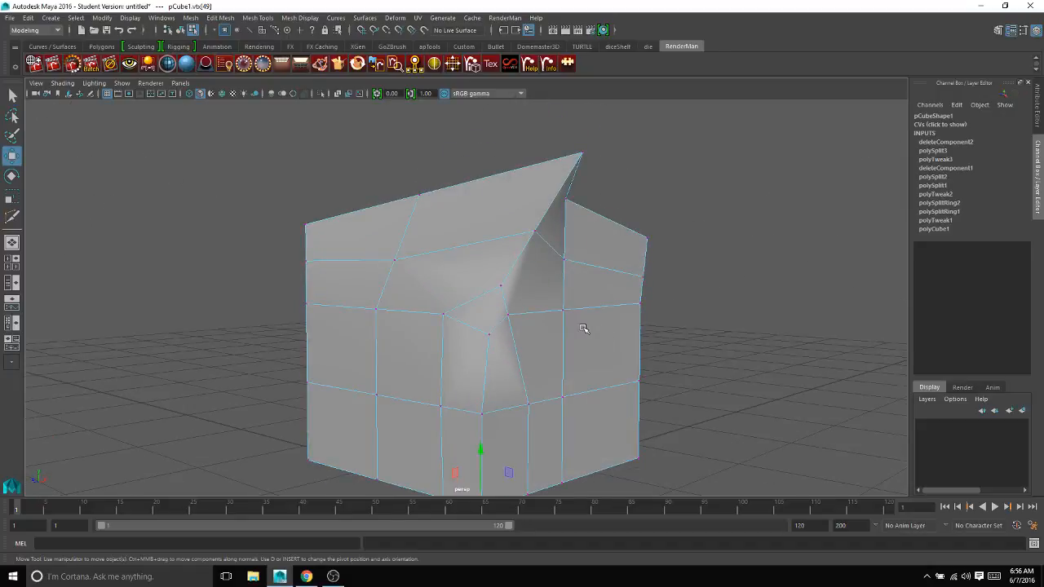
alt+drag(503, 311, 565, 324)
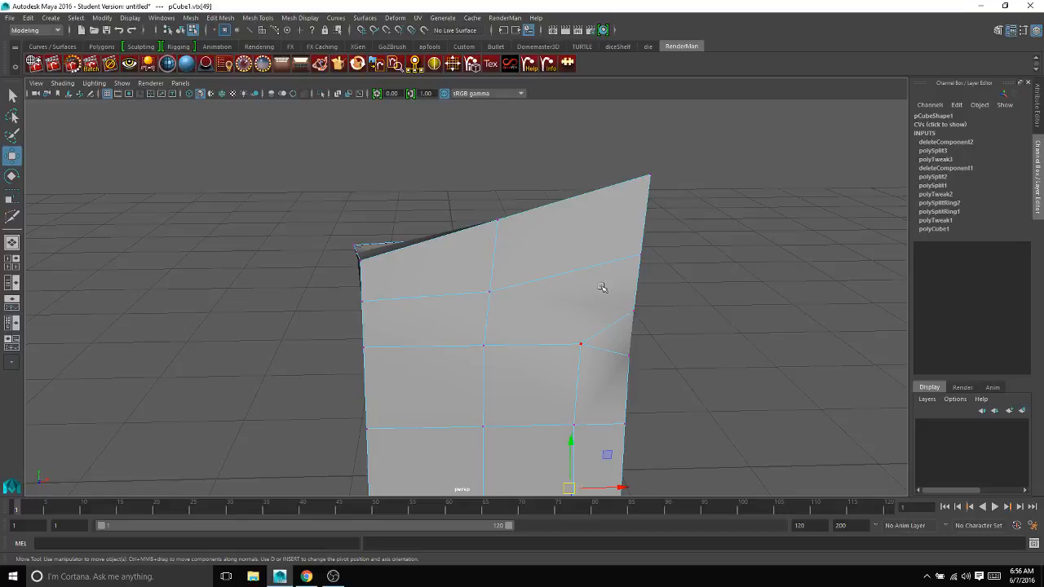
click(645, 314)
alt+drag(644, 314, 632, 283)
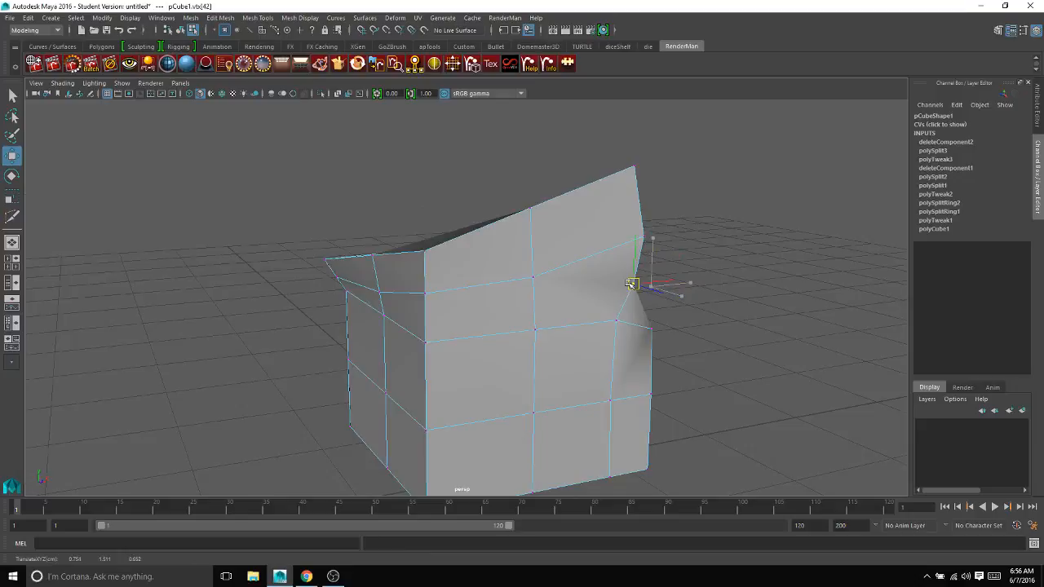
- Return the deformed cube to object mode and delete the whole cube from the scene
alt+drag(723, 313, 478, 350)
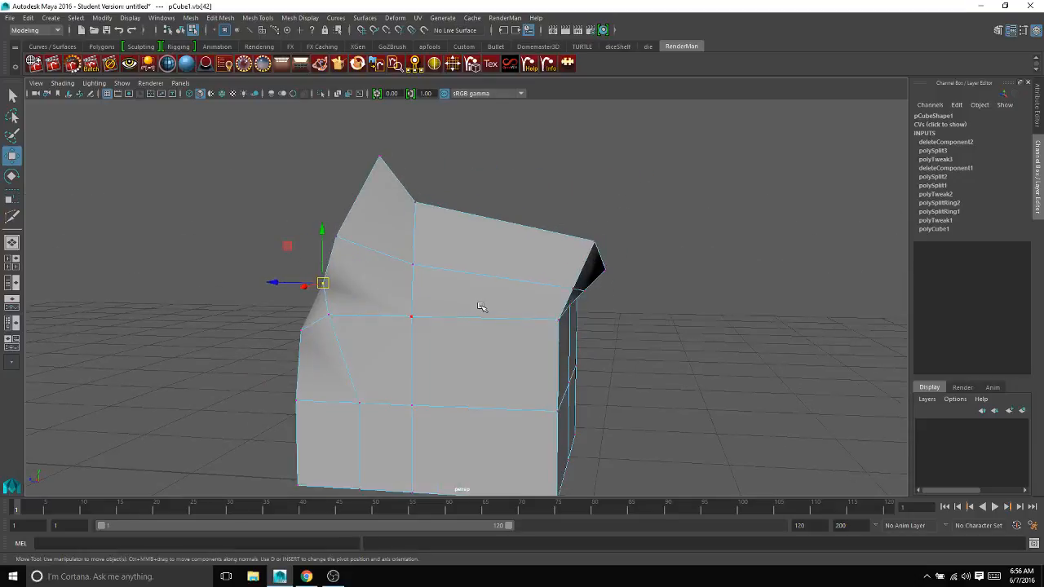
right_drag(482, 306, 508, 242)
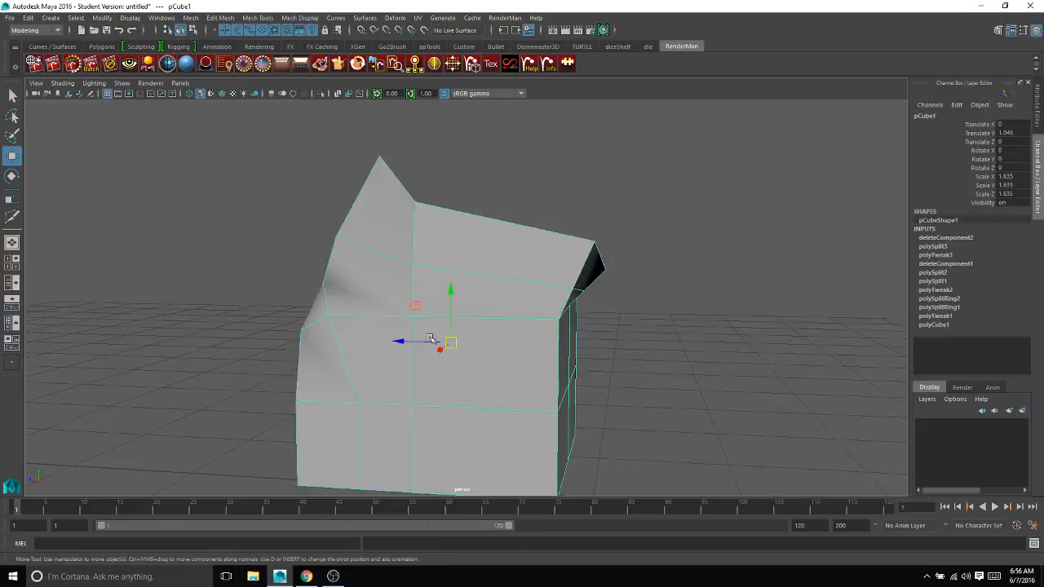
key(Delete)
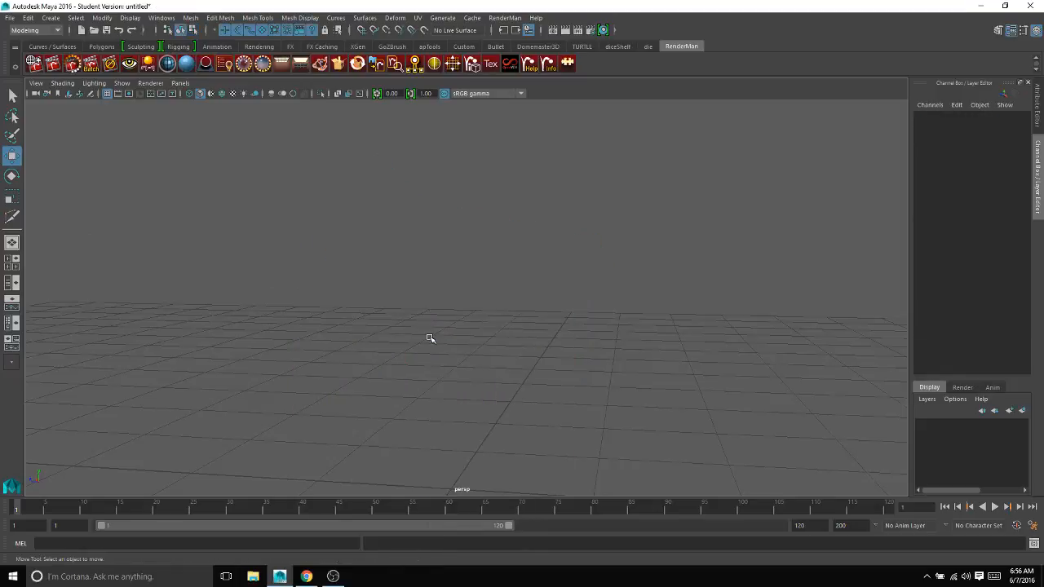